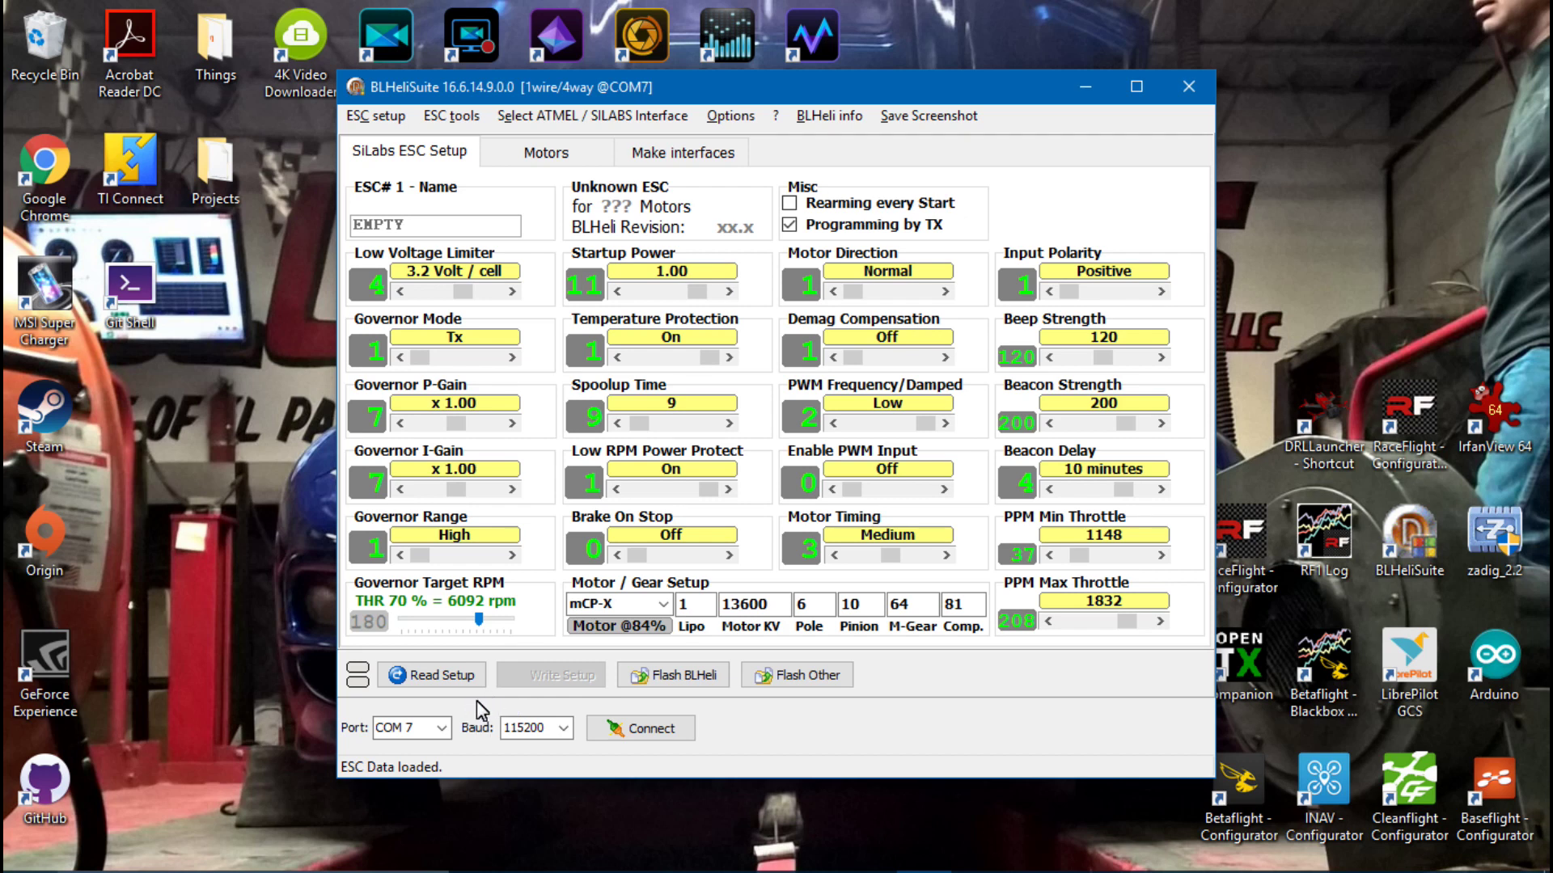
- Connect to the ESC interface and read ESC#1's J-H-90 BLHeli_S 16.6 setup
click(640, 729)
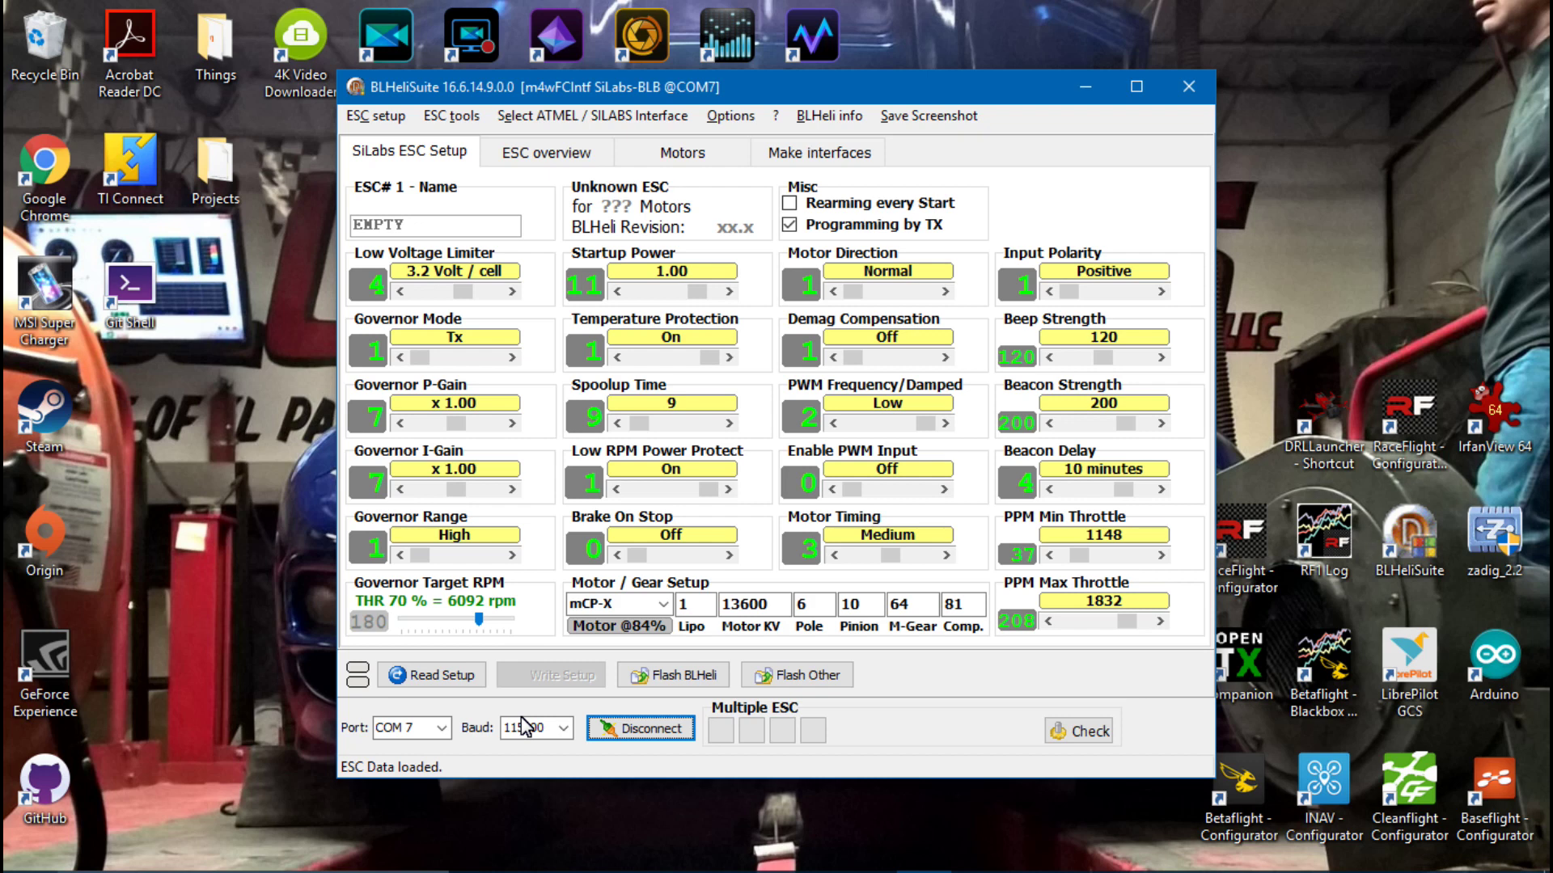
click(440, 675)
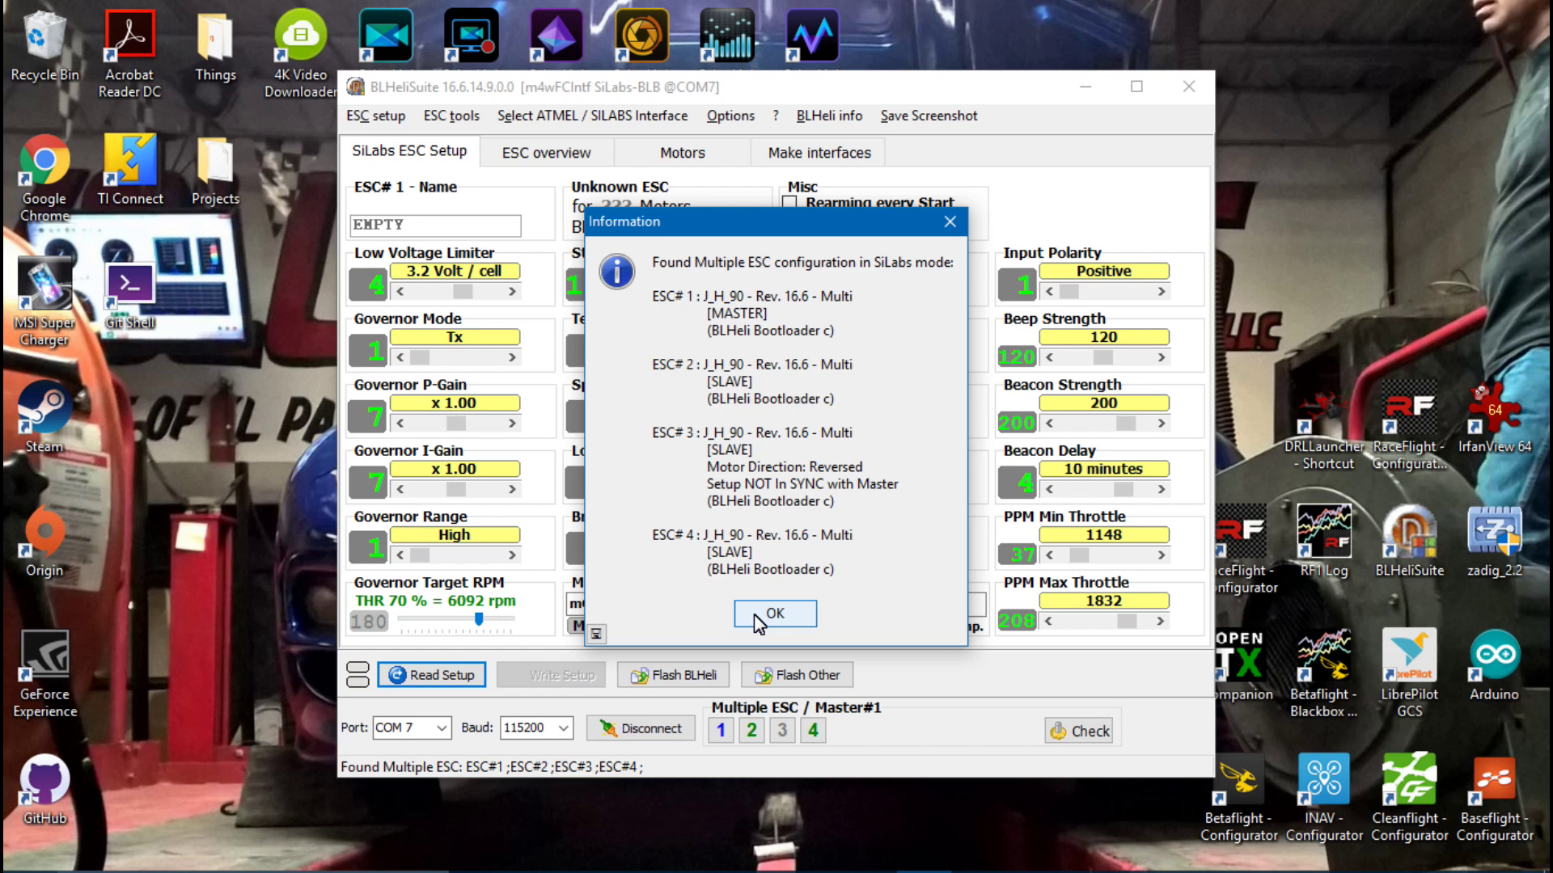
- Dismiss the four-ESC summary and read confirmation, then make ESC#3 the single target
click(754, 614)
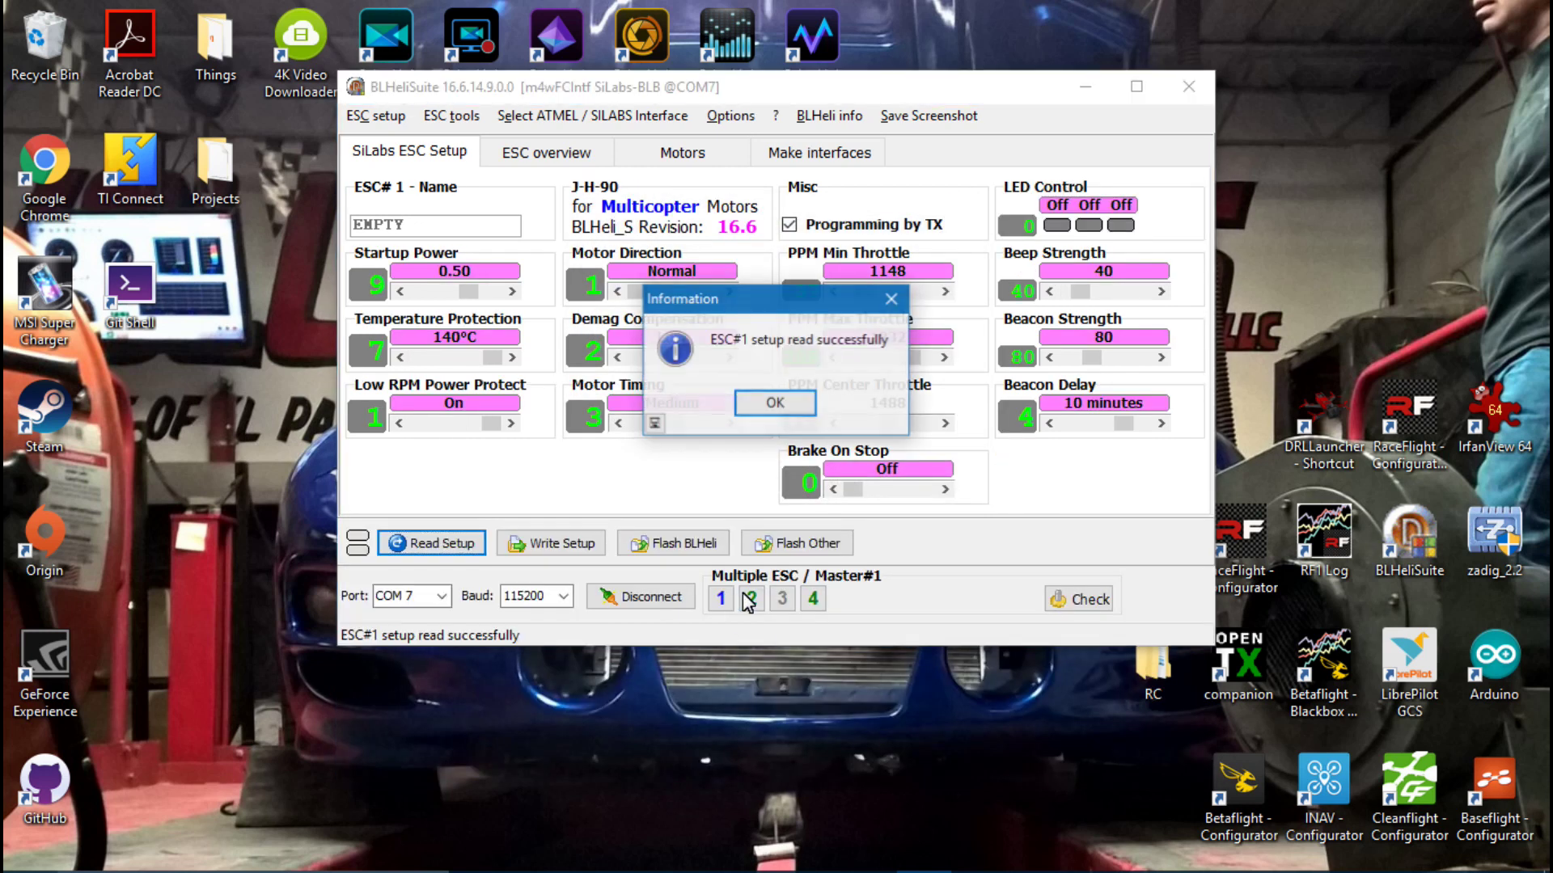
click(775, 404)
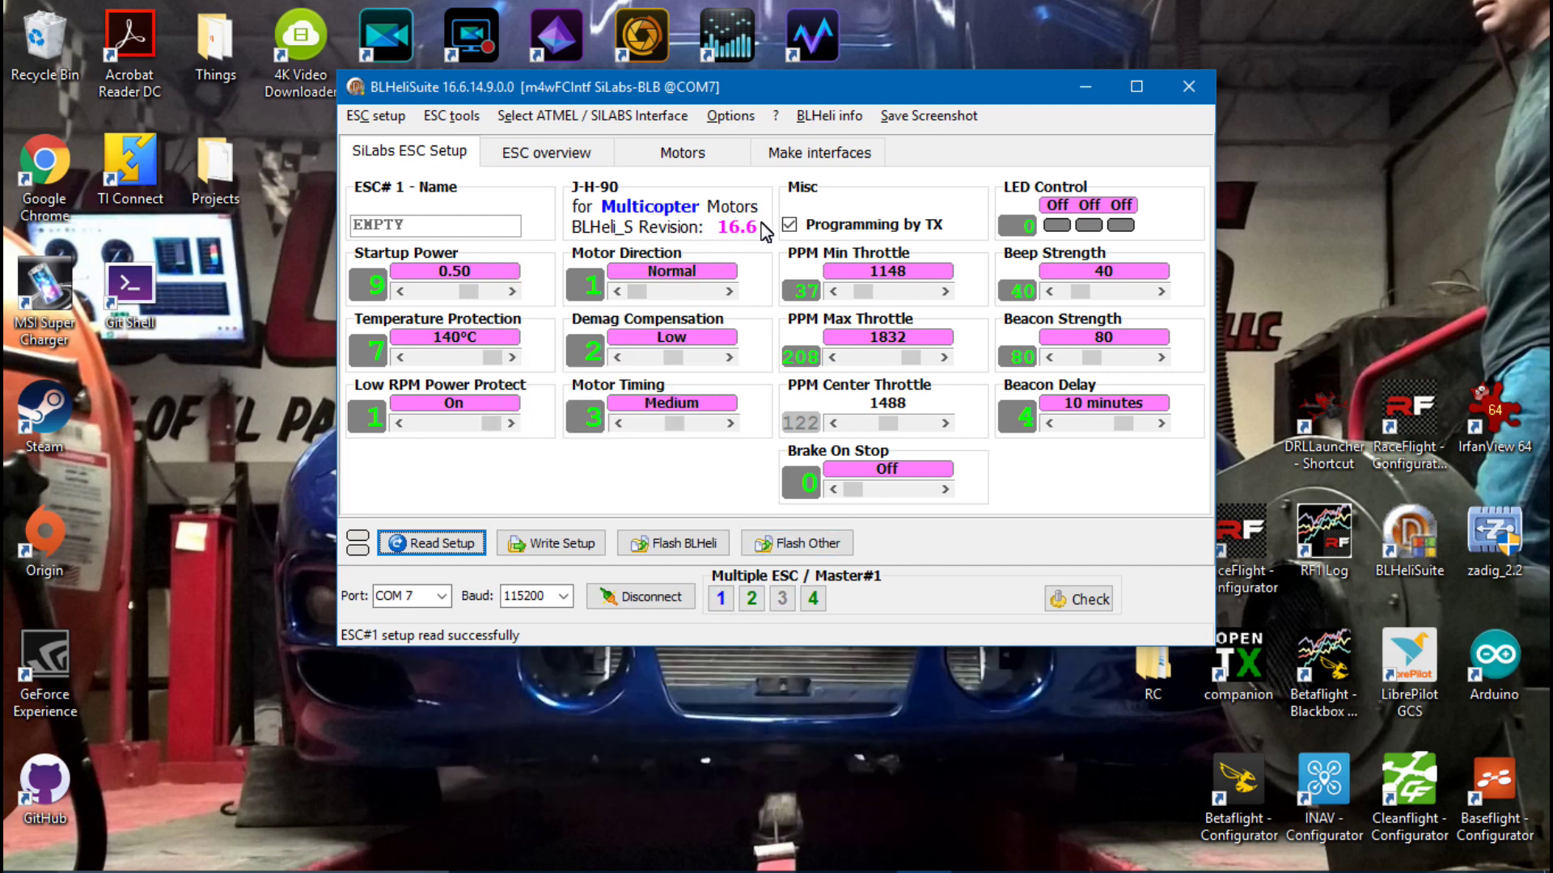
mouse_move(781, 598)
right_click(783, 599)
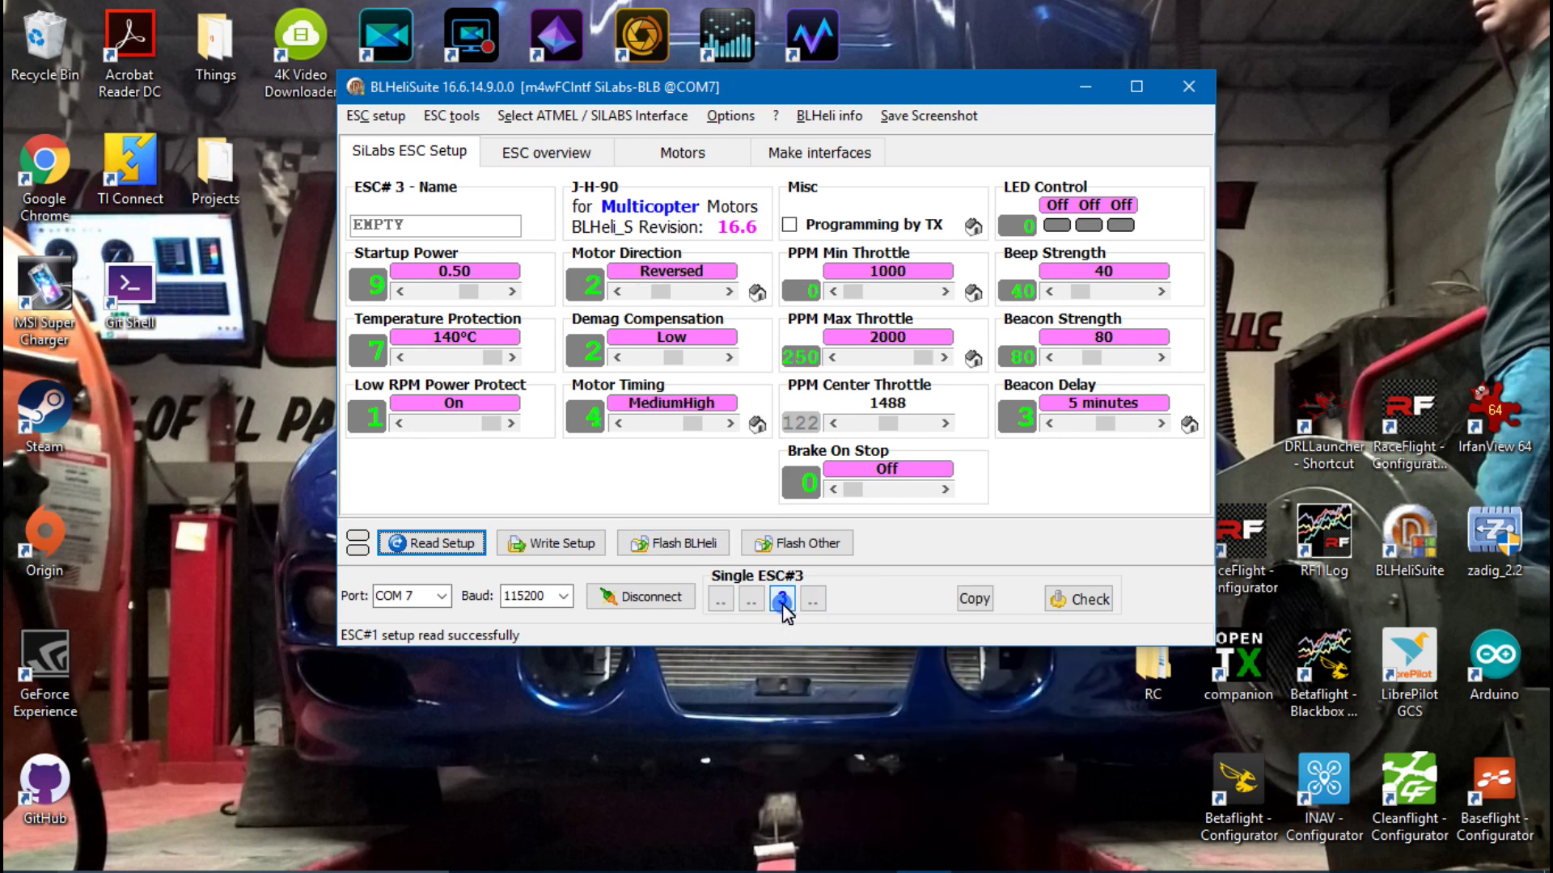
click(680, 543)
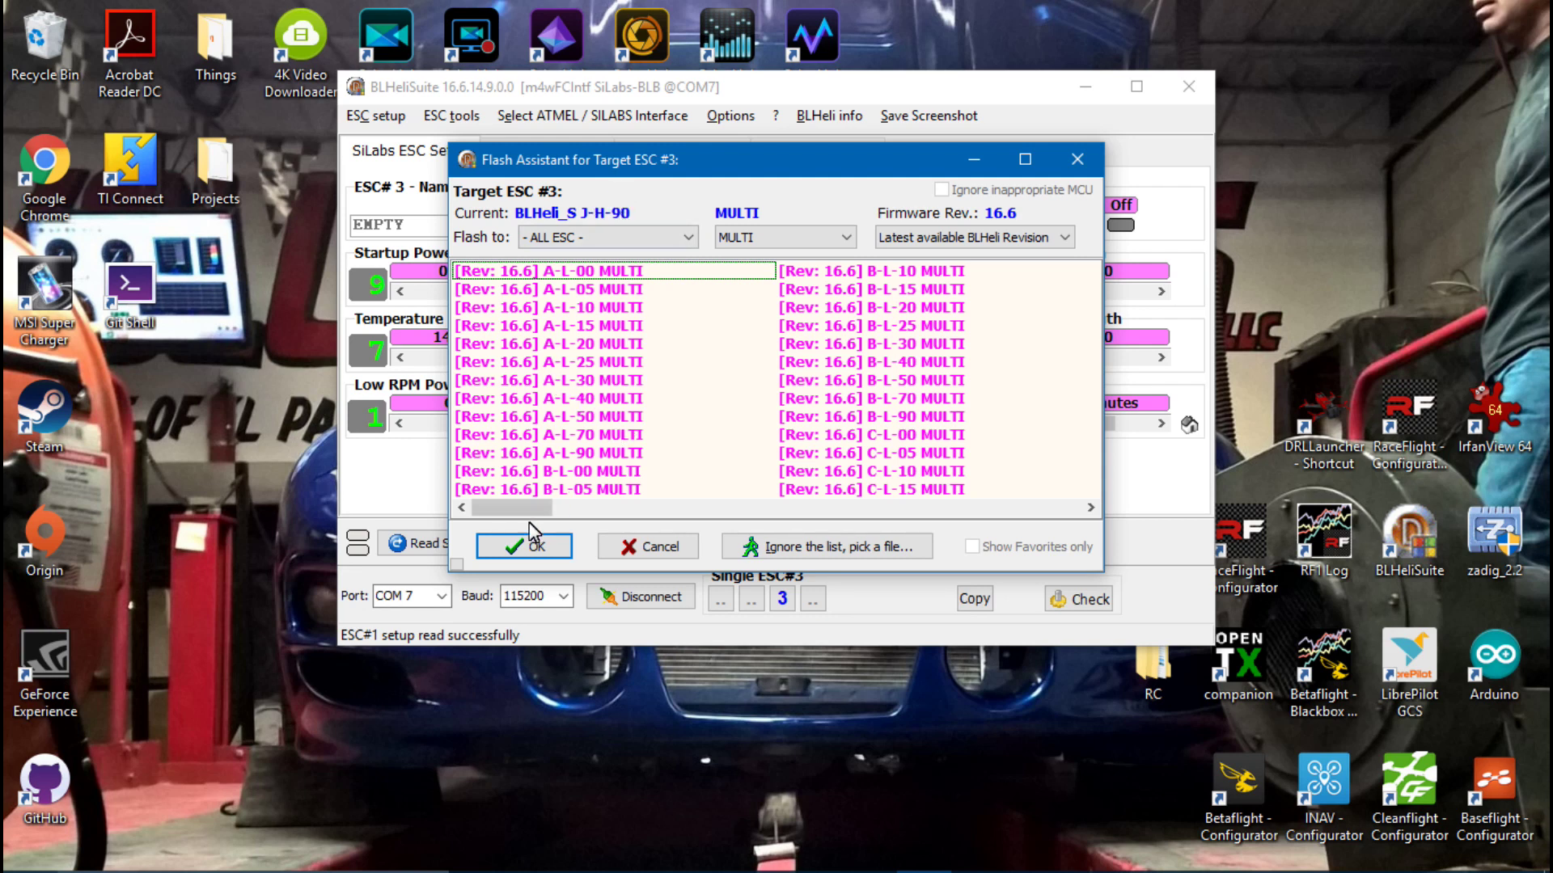
mouse_move(504, 508)
mouse_down()
mouse_move(912, 518)
mouse_move(810, 519)
mouse_up()
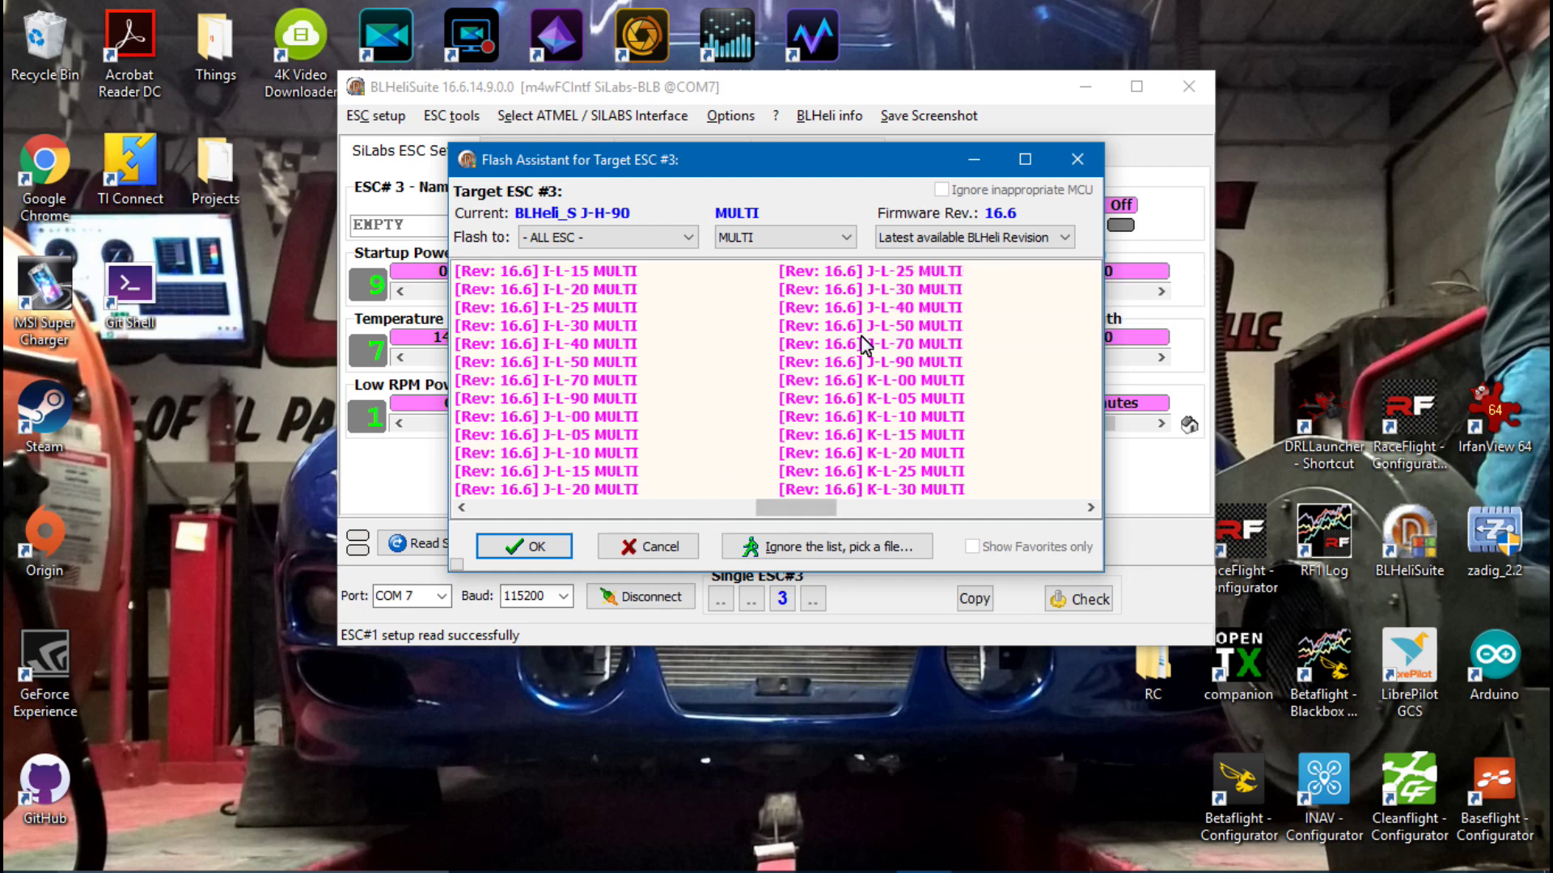
- In Chrome, reach the bitdump/BLHeli GitHub repository via BLHeli source code and close duplicate tabs
click(631, 856)
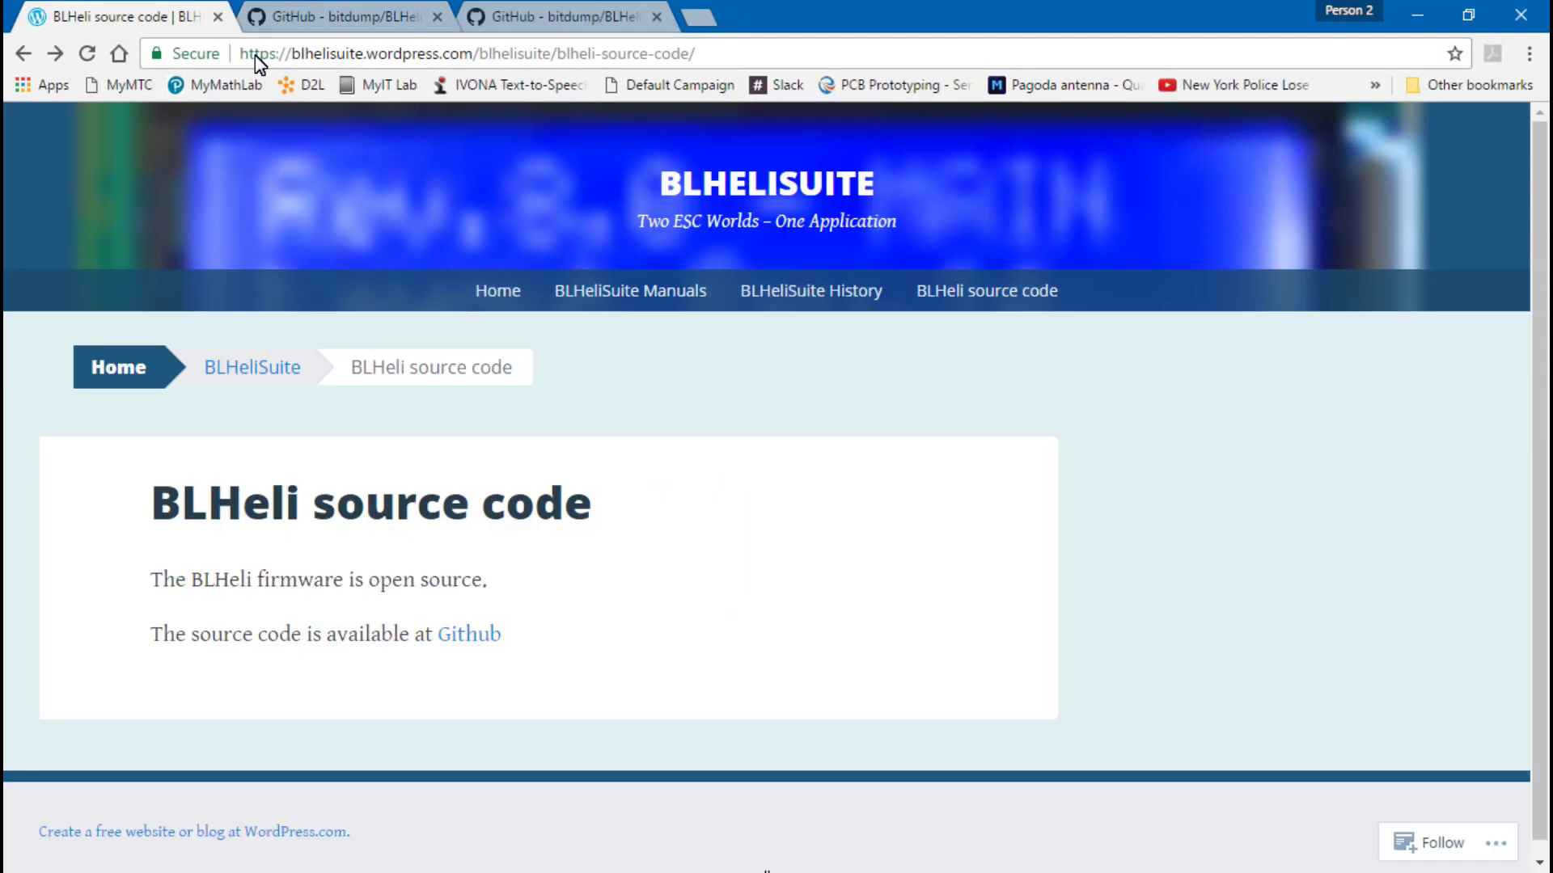
click(24, 54)
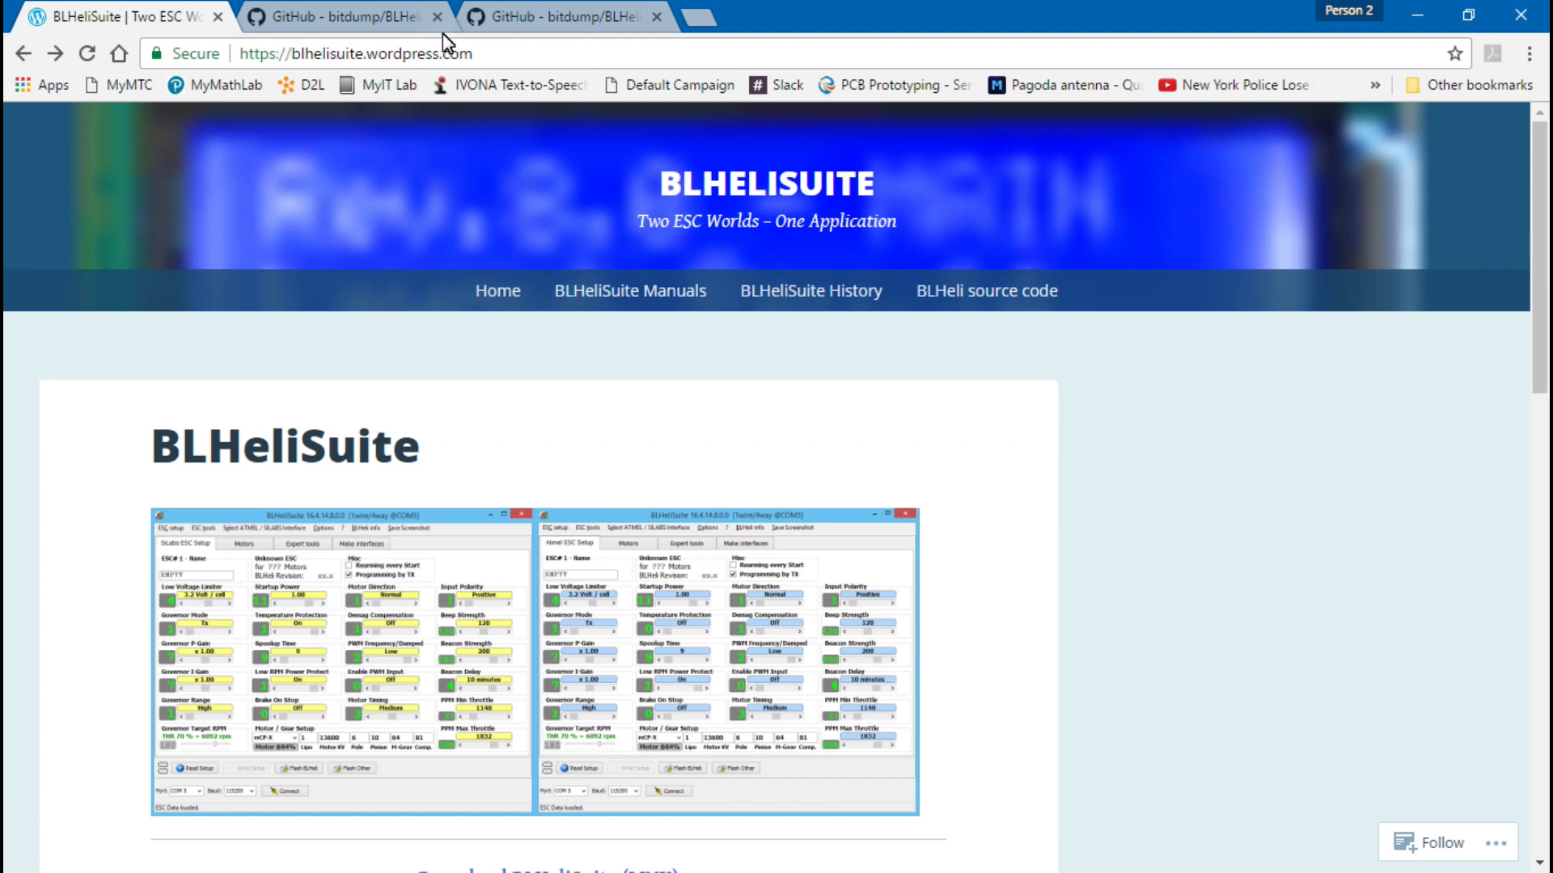
click(985, 298)
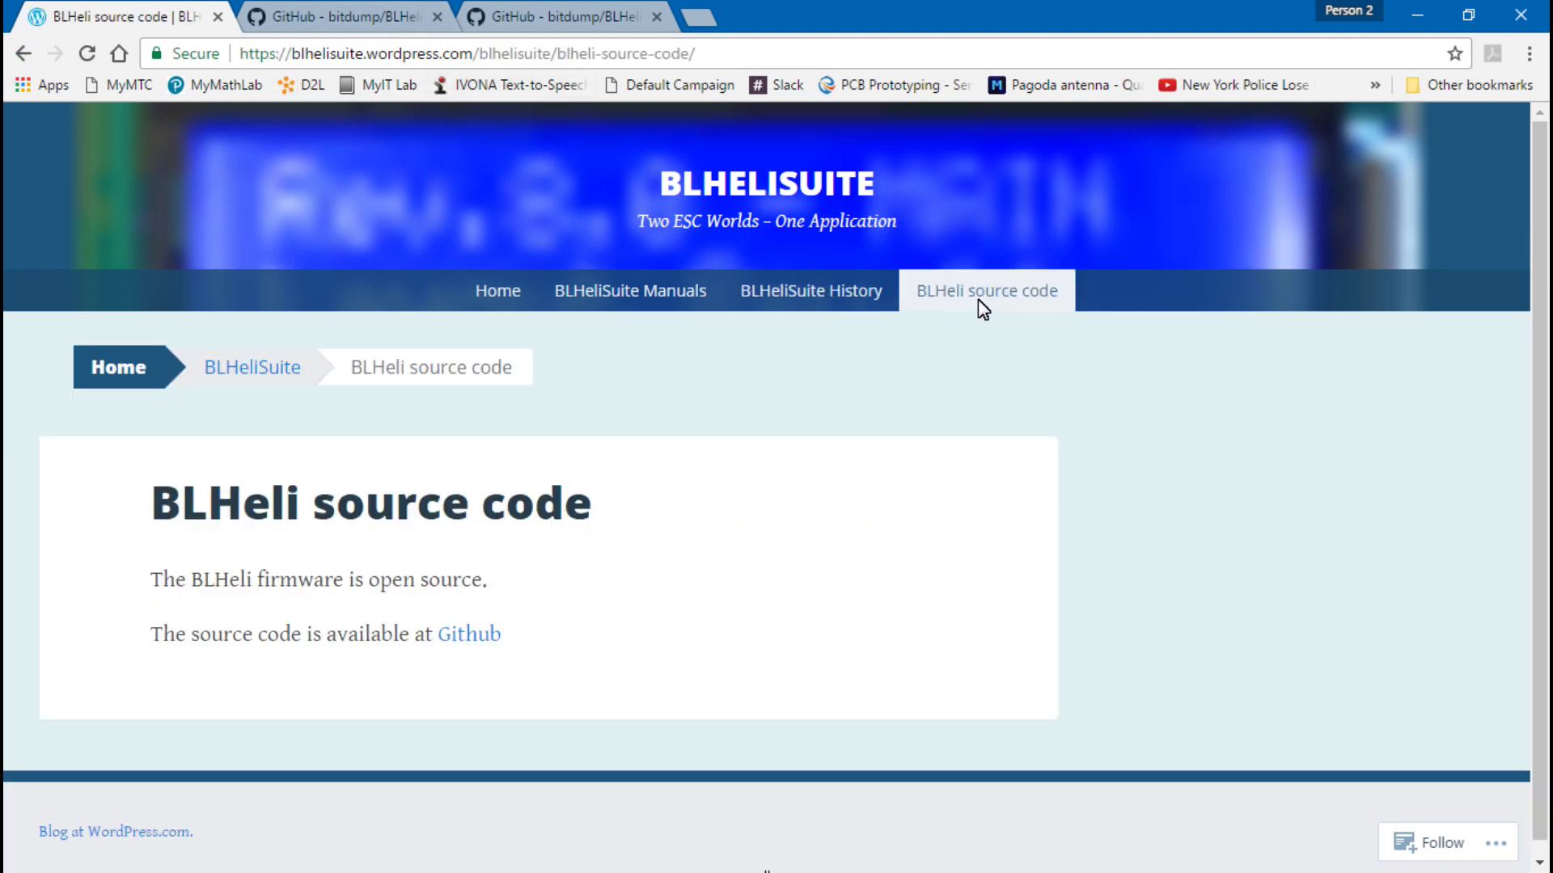
click(468, 635)
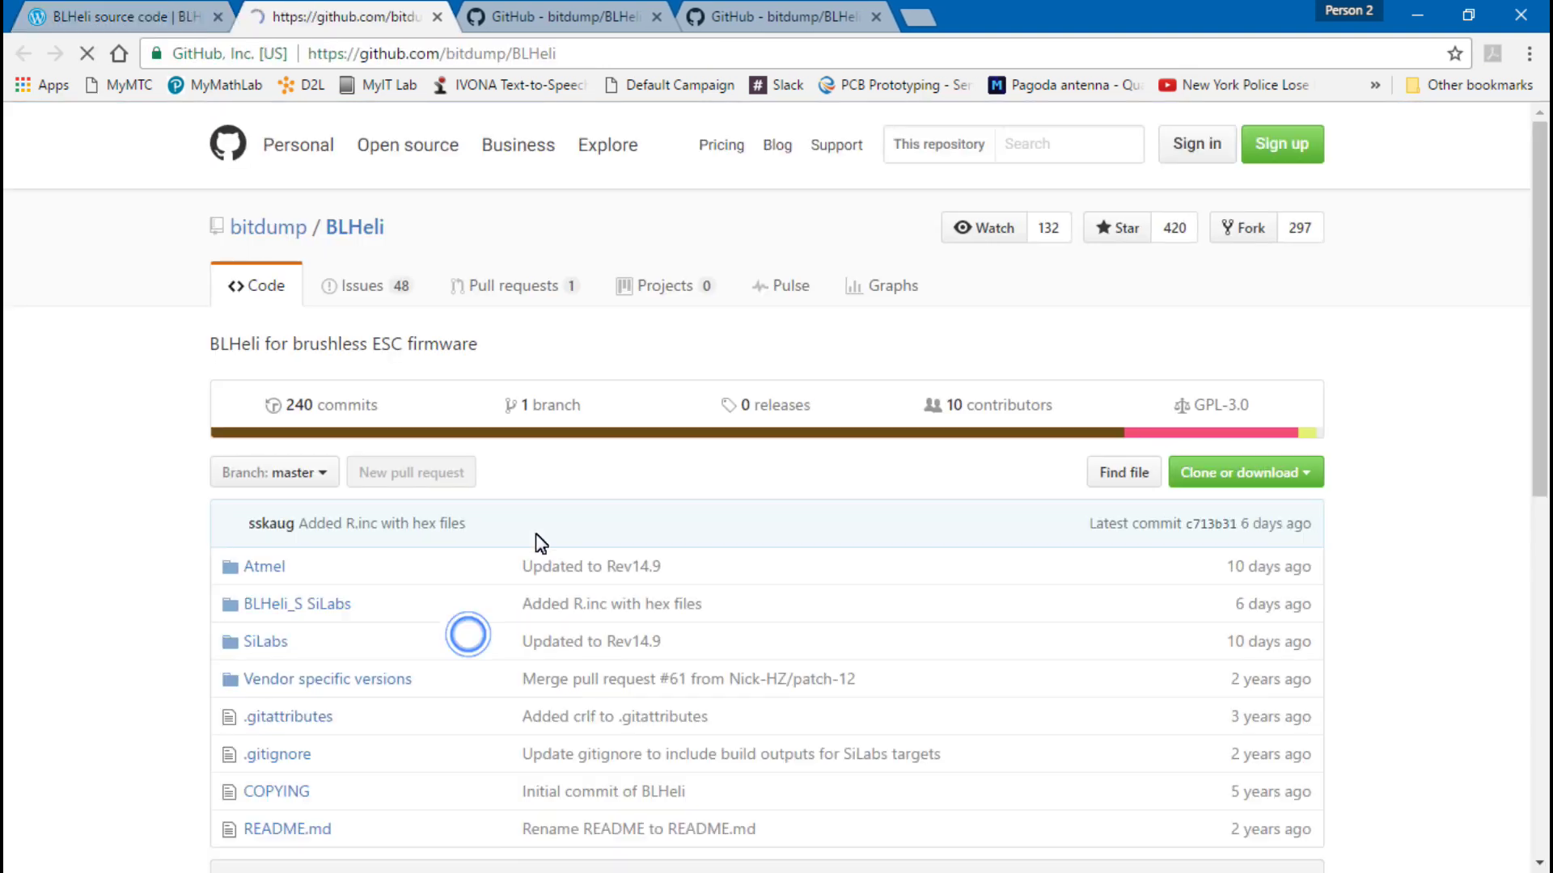
click(656, 16)
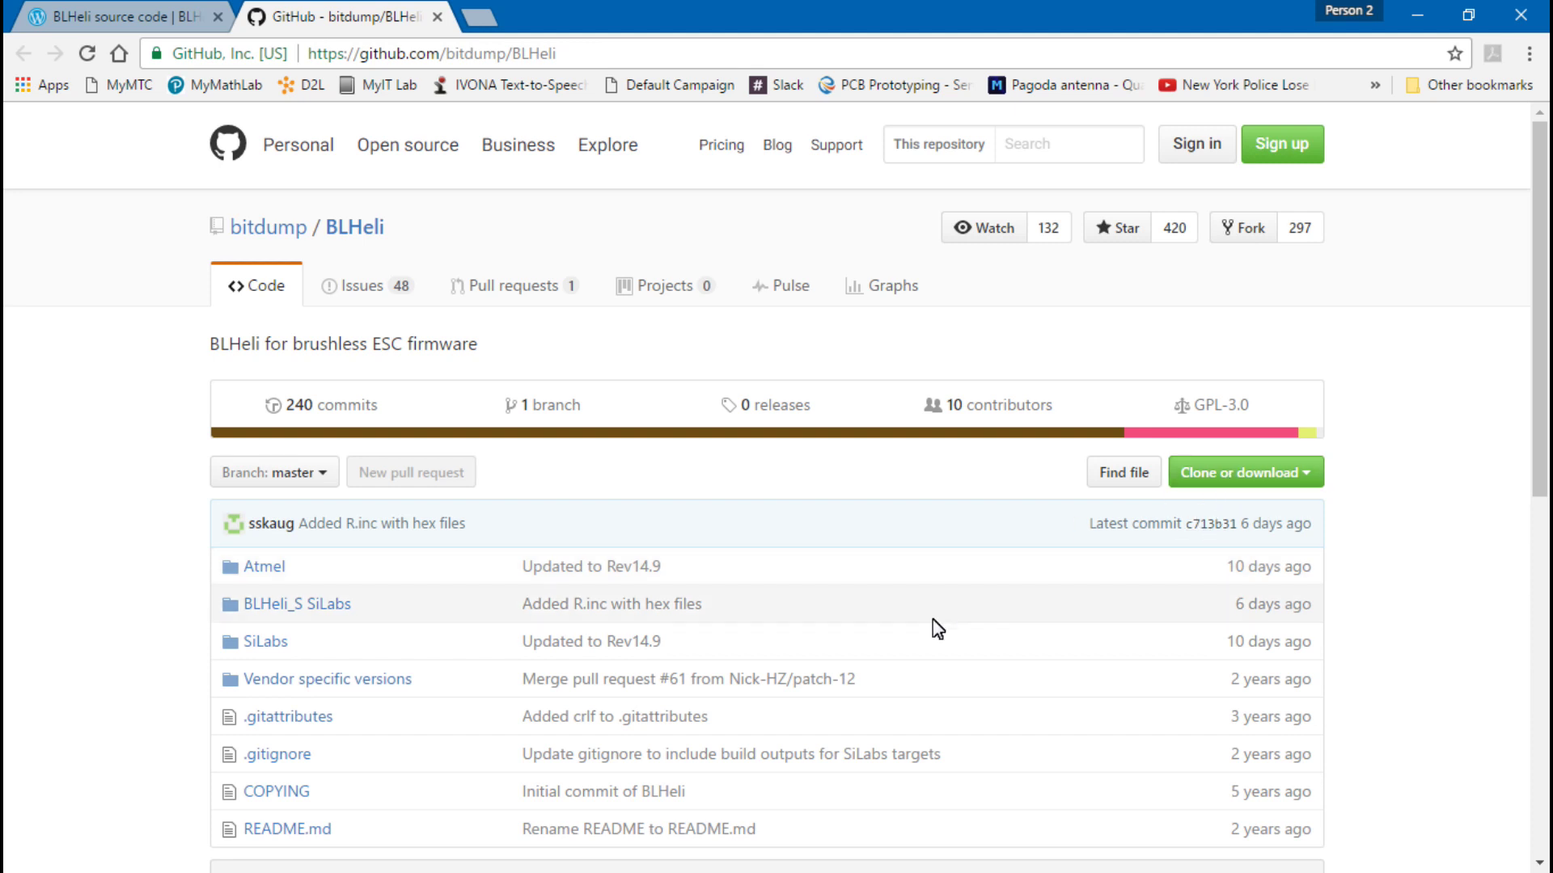
- Attempt to flash ESC#3 with J_H_90_REV16_6.hex via Flash Other
click(1417, 16)
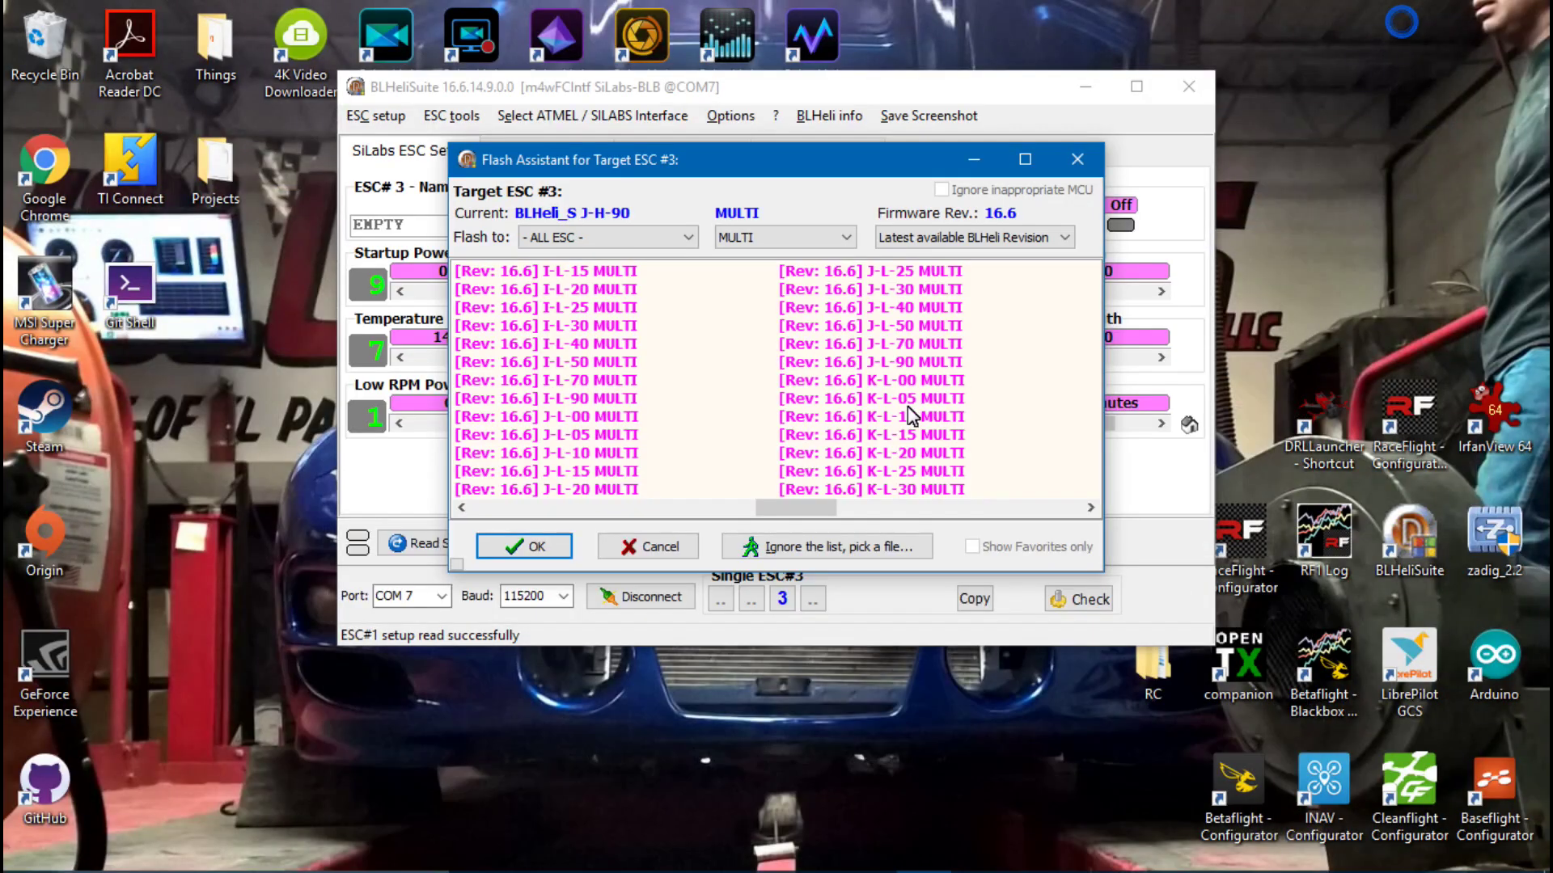
click(647, 546)
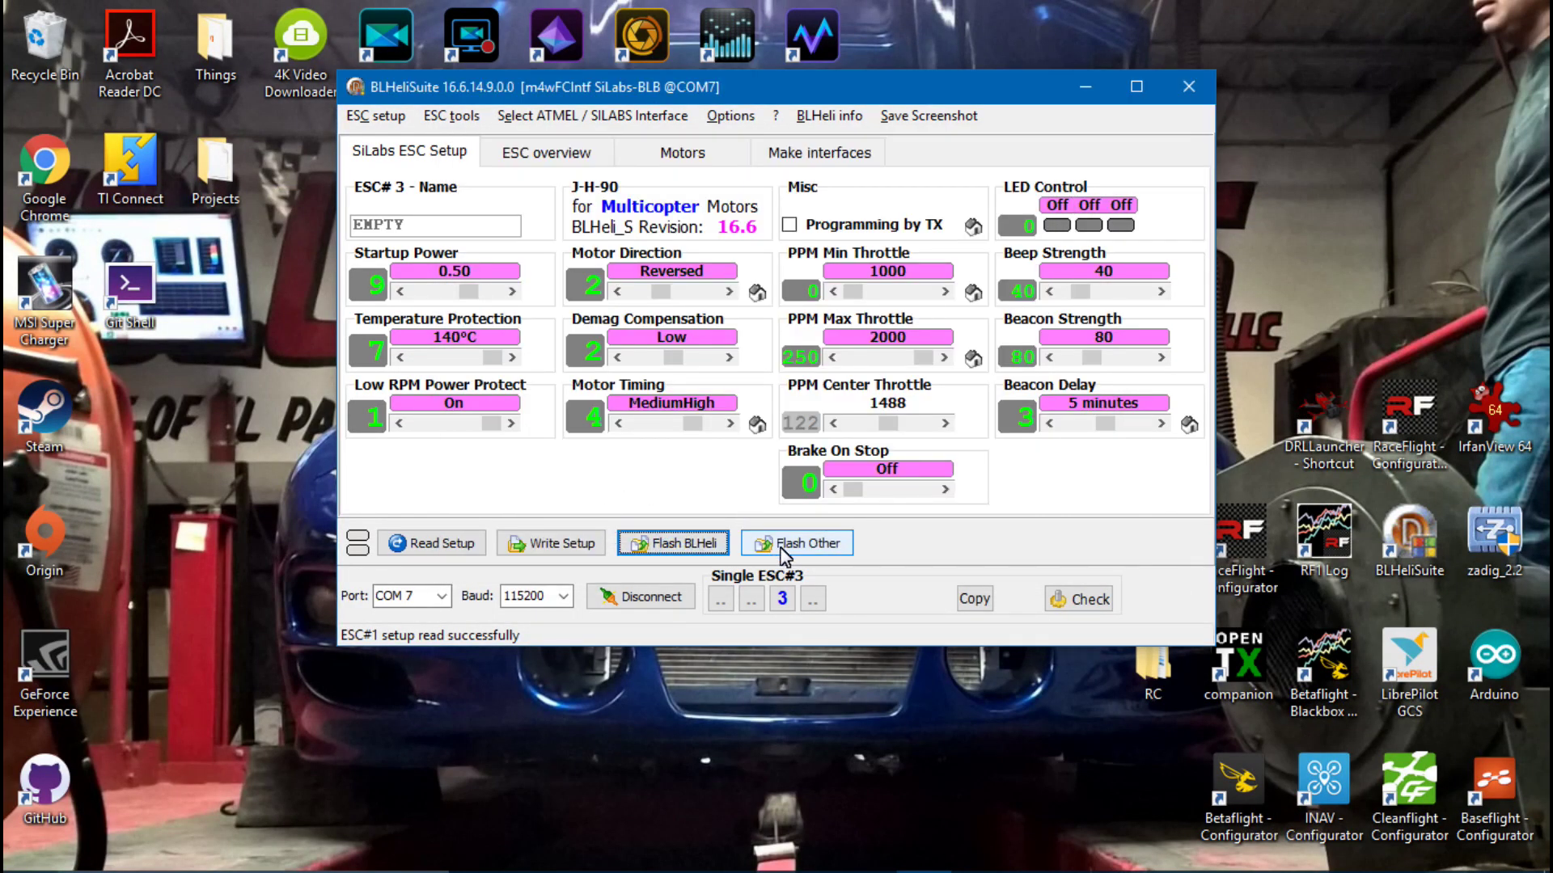
click(786, 546)
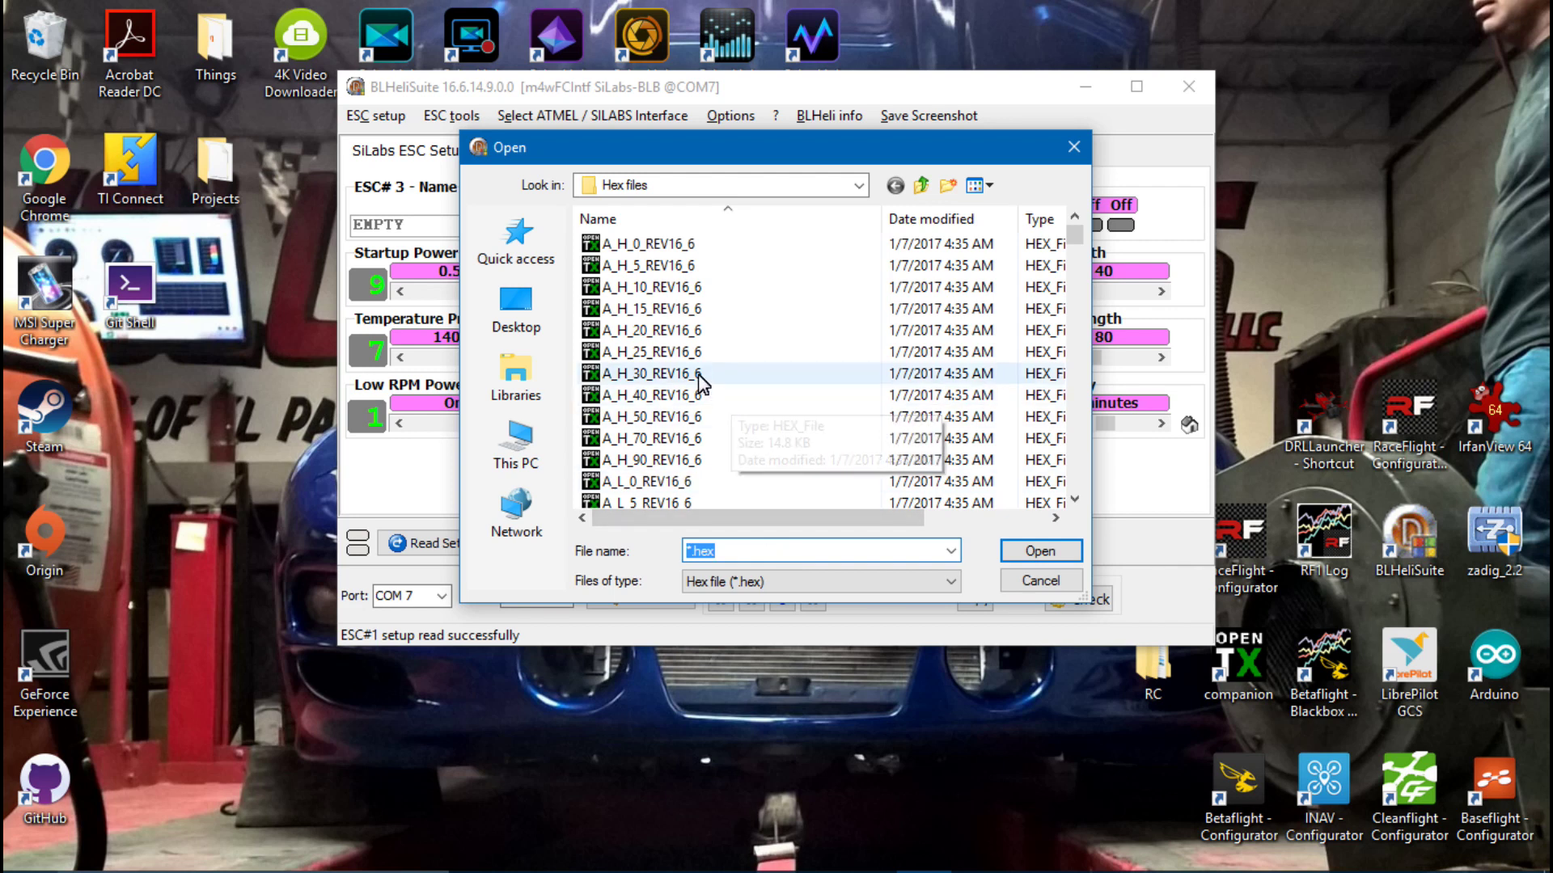
scroll(703, 383, down, 5)
scroll(710, 383, down, 5)
scroll(713, 386, down, 5)
scroll(713, 386, down, 5)
scroll(713, 387, down, 5)
scroll(713, 387, down, 5)
scroll(714, 387, down, 3)
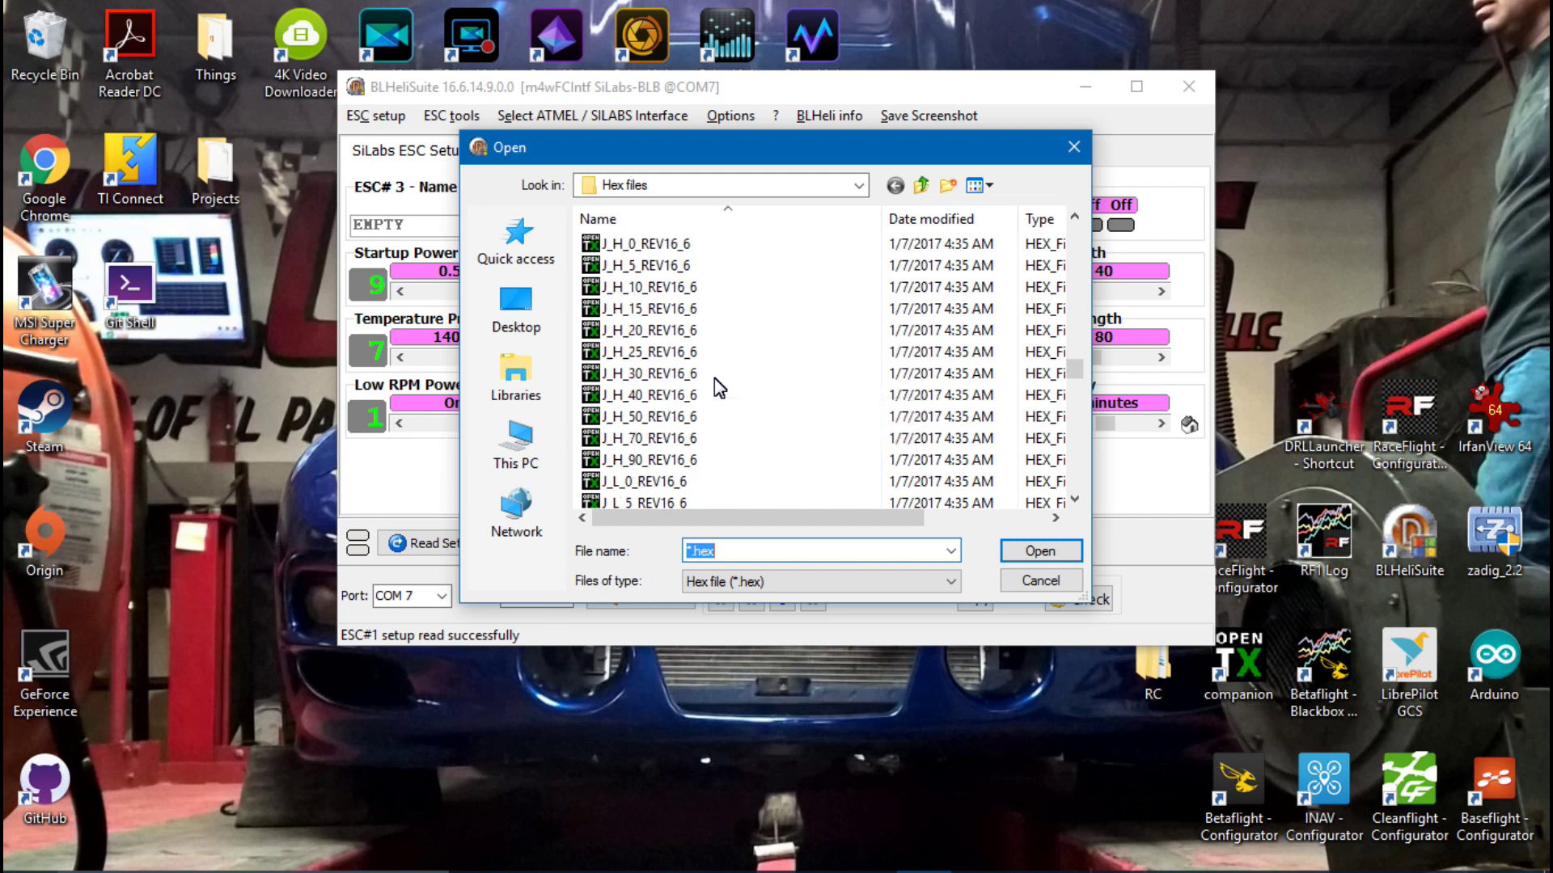
scroll(716, 386, down, 2)
click(634, 461)
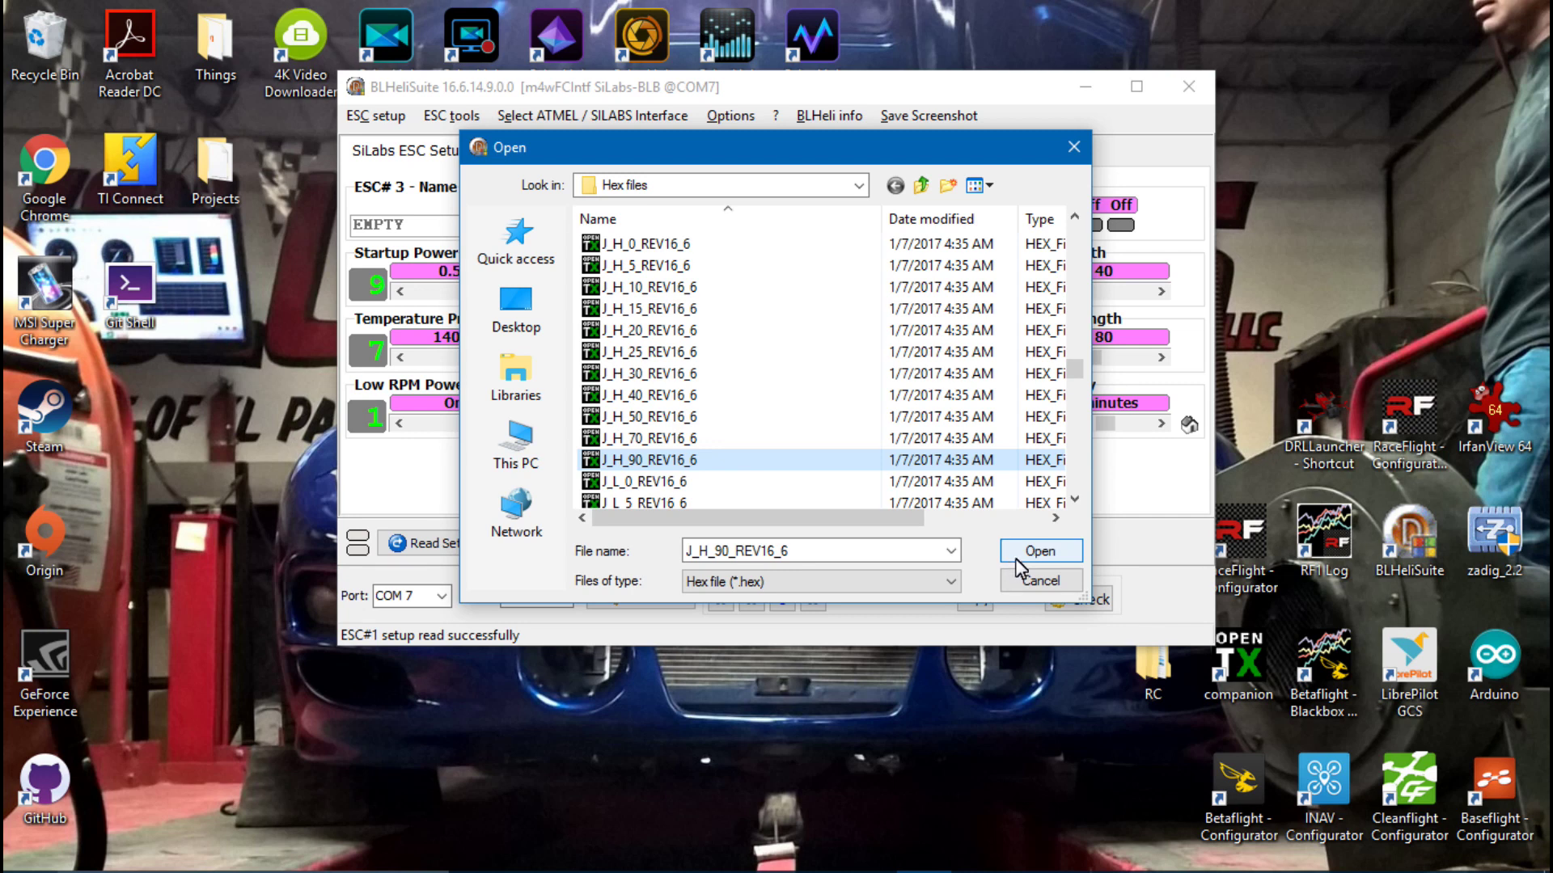
click(1039, 551)
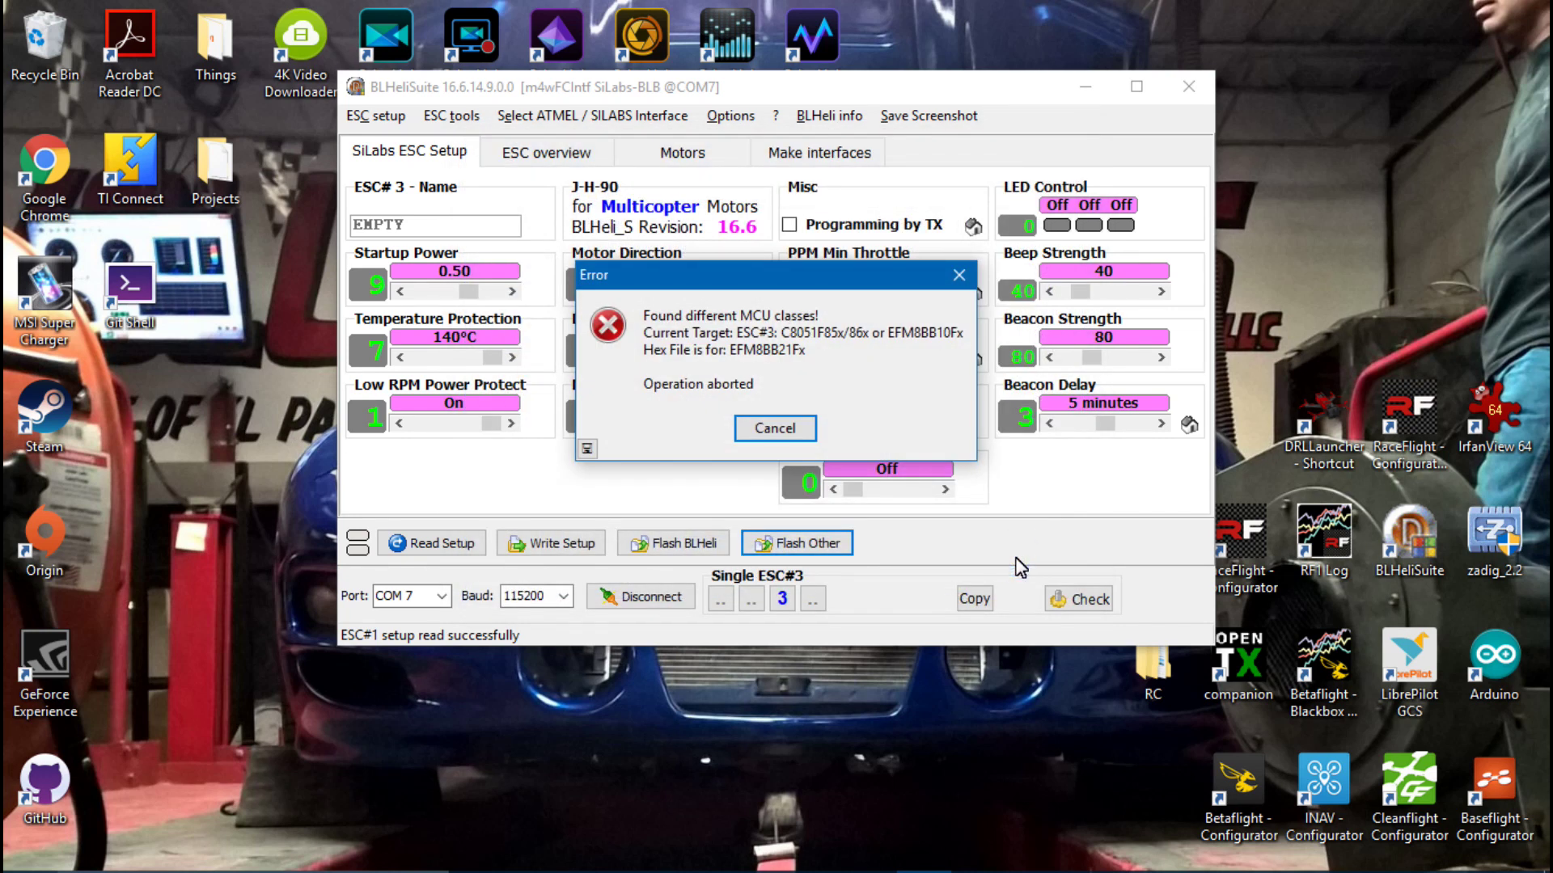
- Dismiss the MCU-class error, cancel the flash assistant, and enable Options > Expert Mode
click(774, 428)
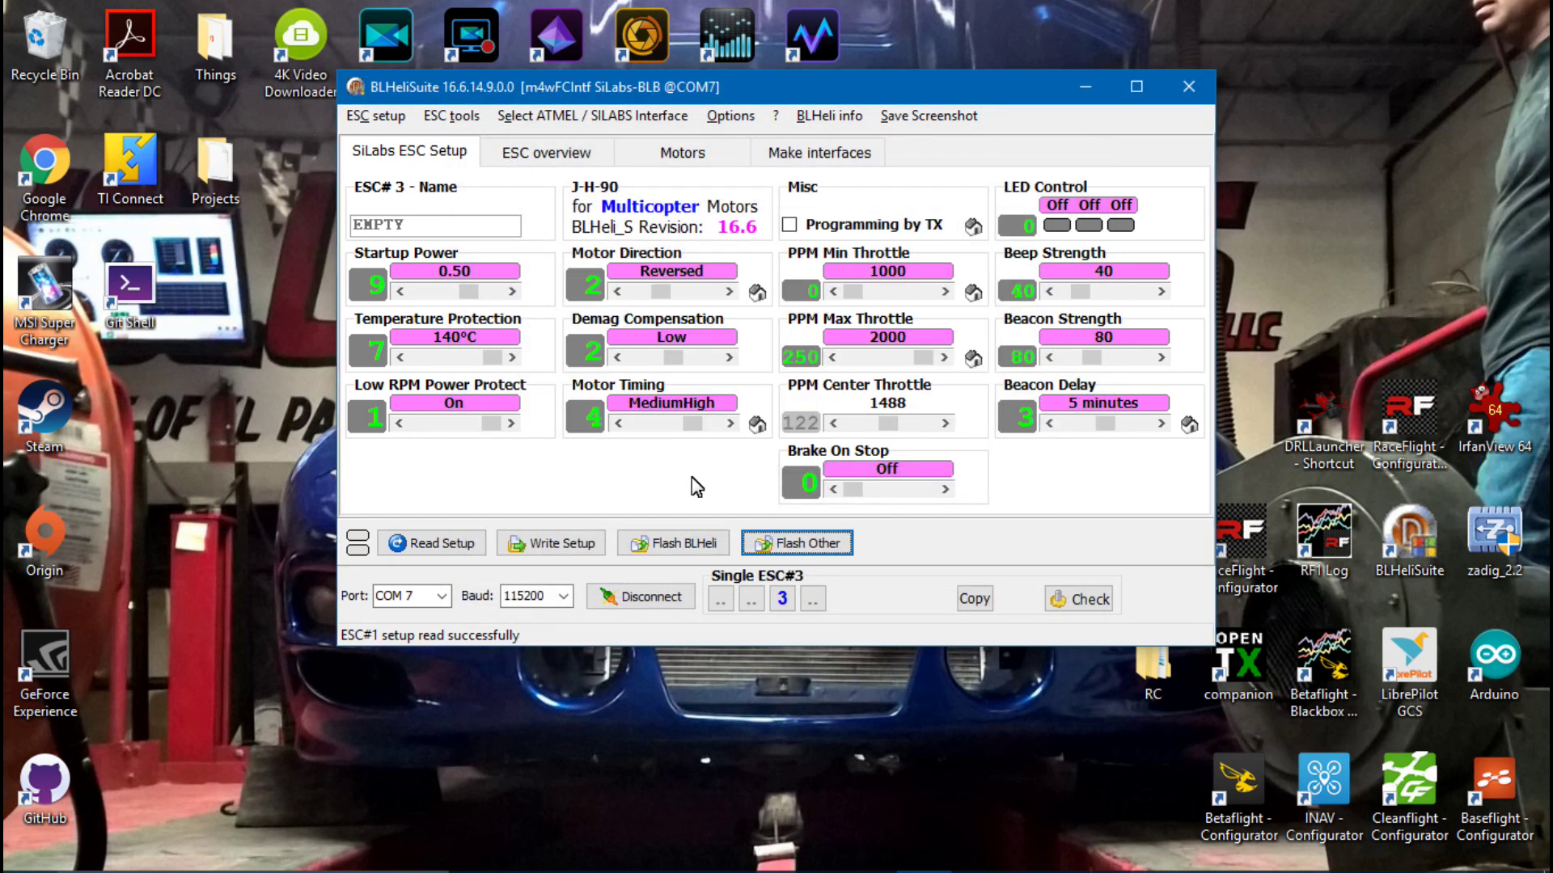
click(669, 543)
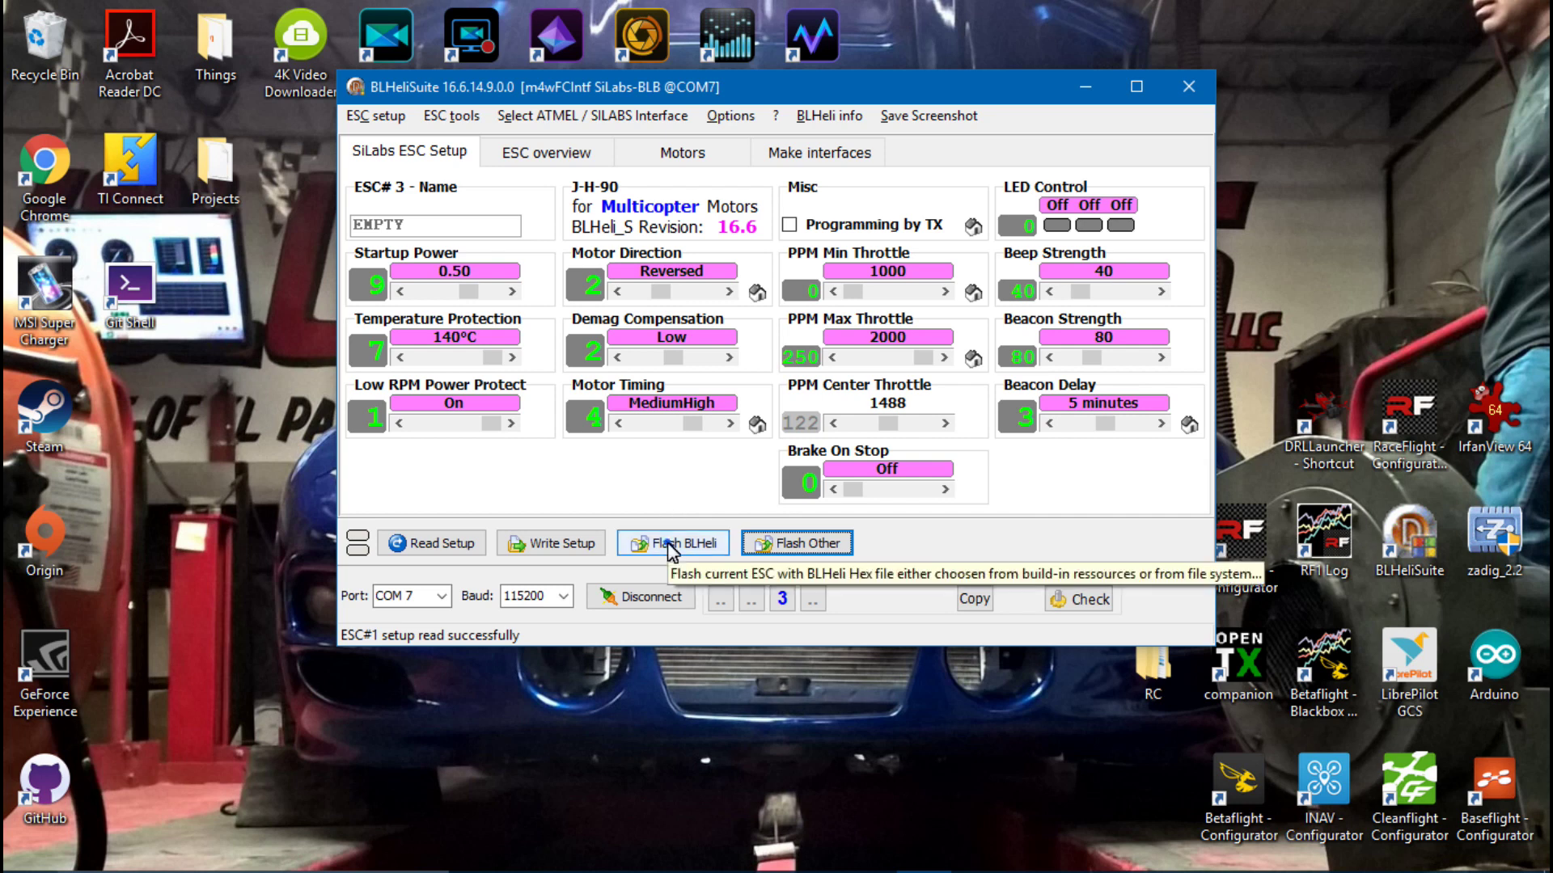
click(669, 544)
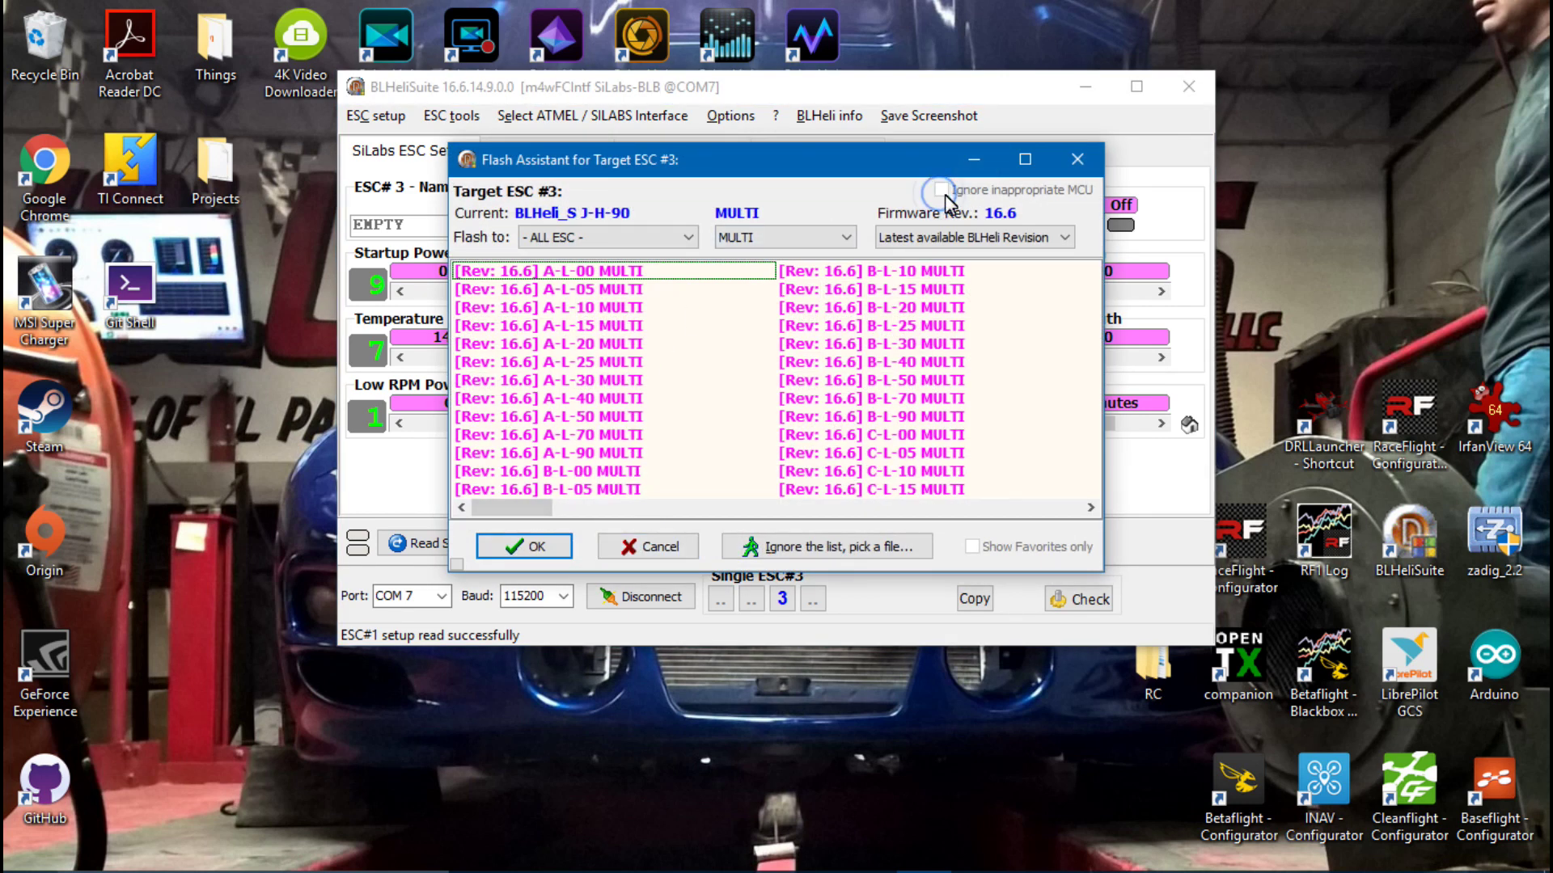
click(944, 192)
click(1083, 162)
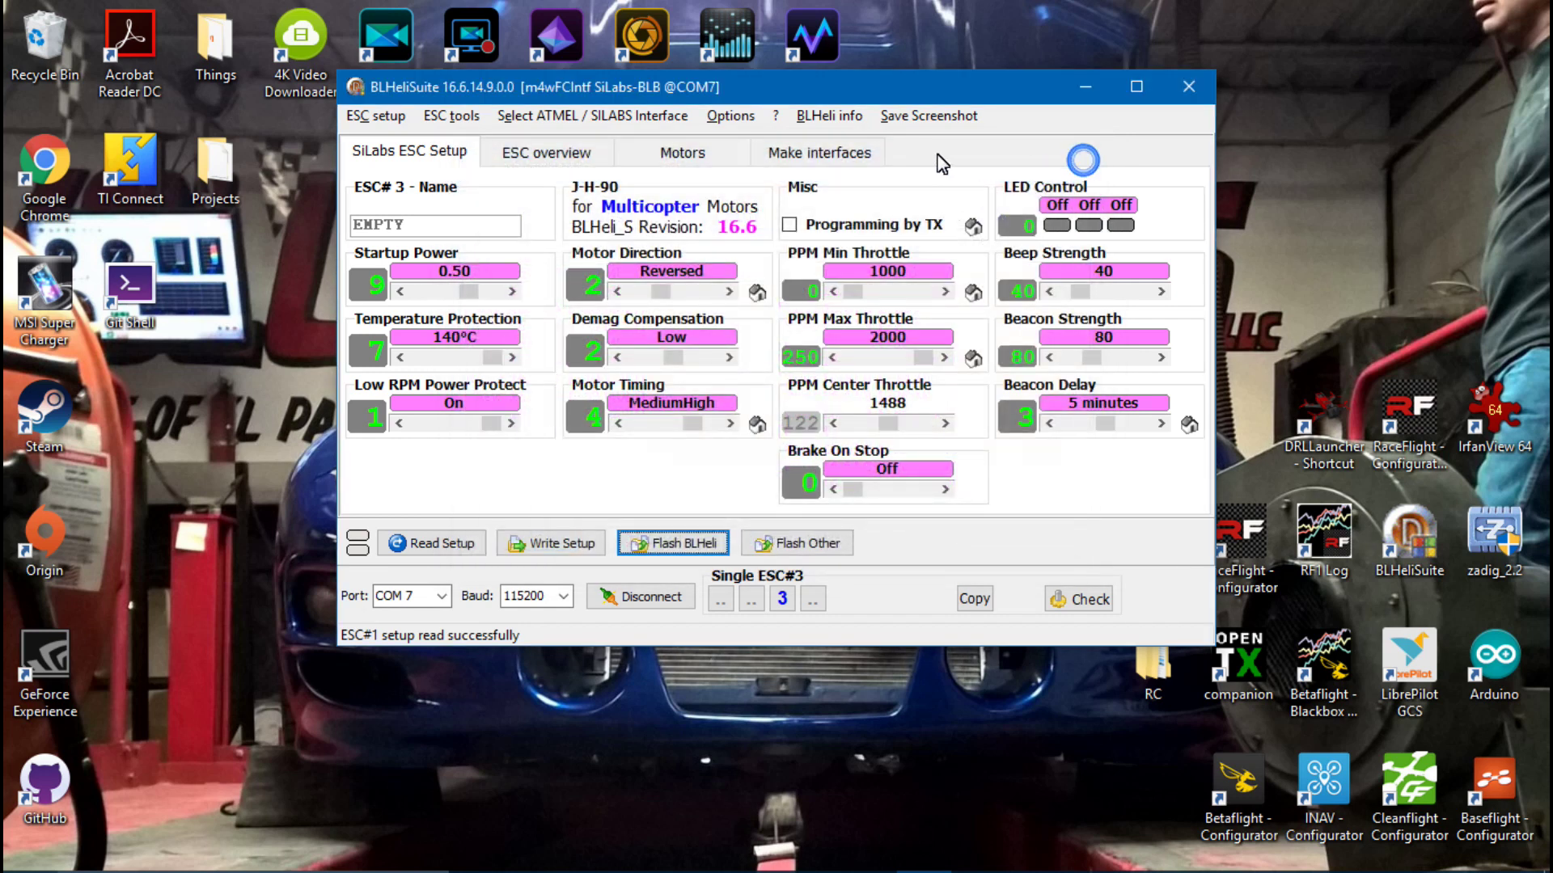
click(731, 116)
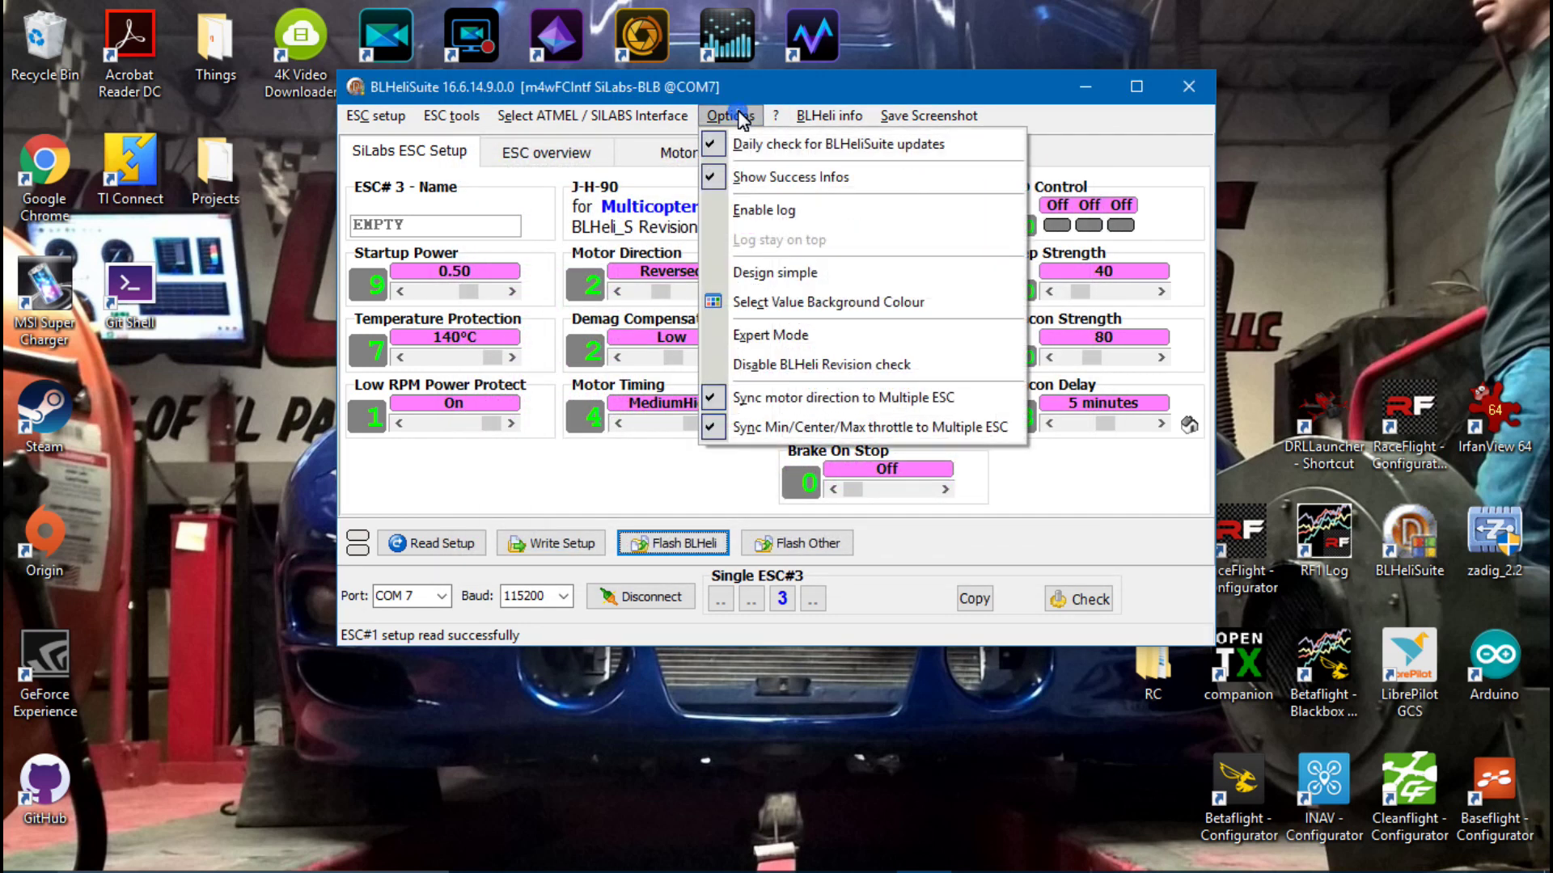
click(770, 335)
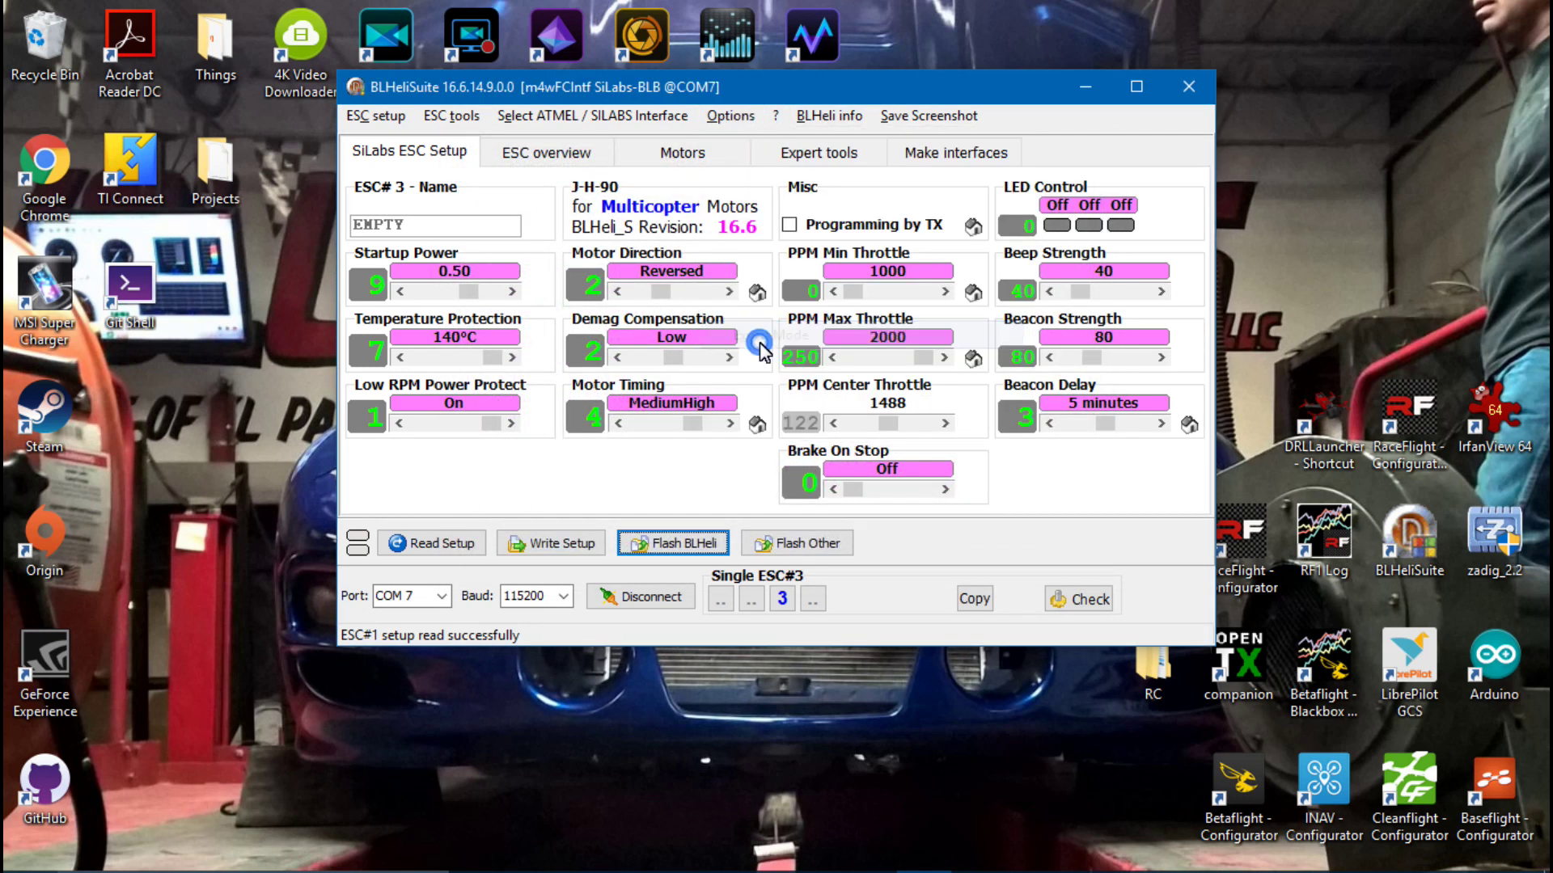
- Flash ESC#3 with J_H_90_REV16_6.hex from disk, ignoring the MCU class mismatch
click(676, 543)
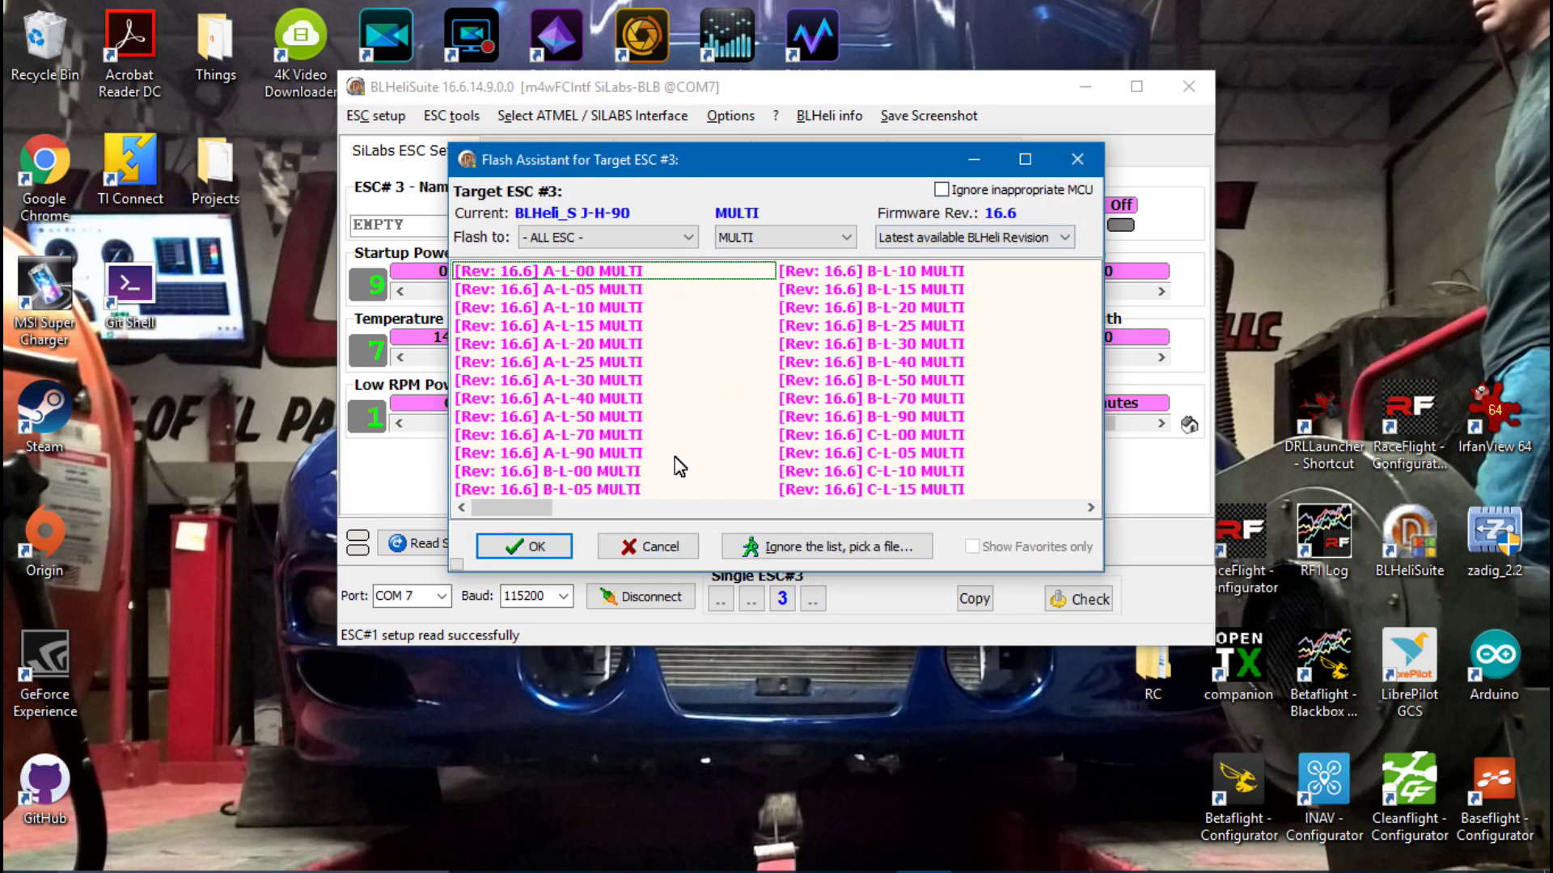
scroll(570, 527, down, 5)
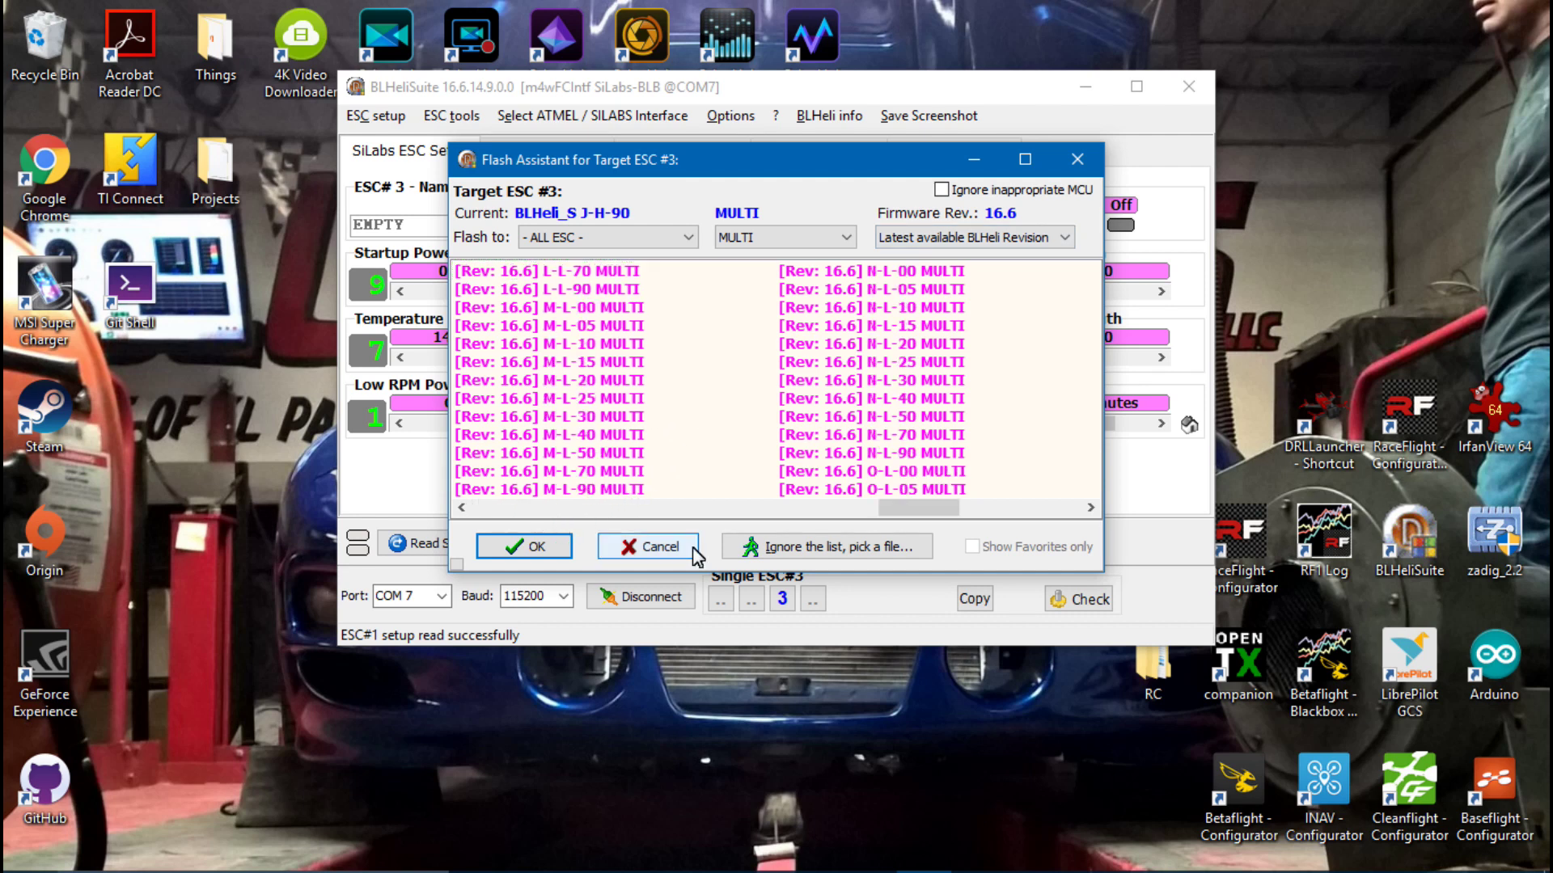
click(836, 553)
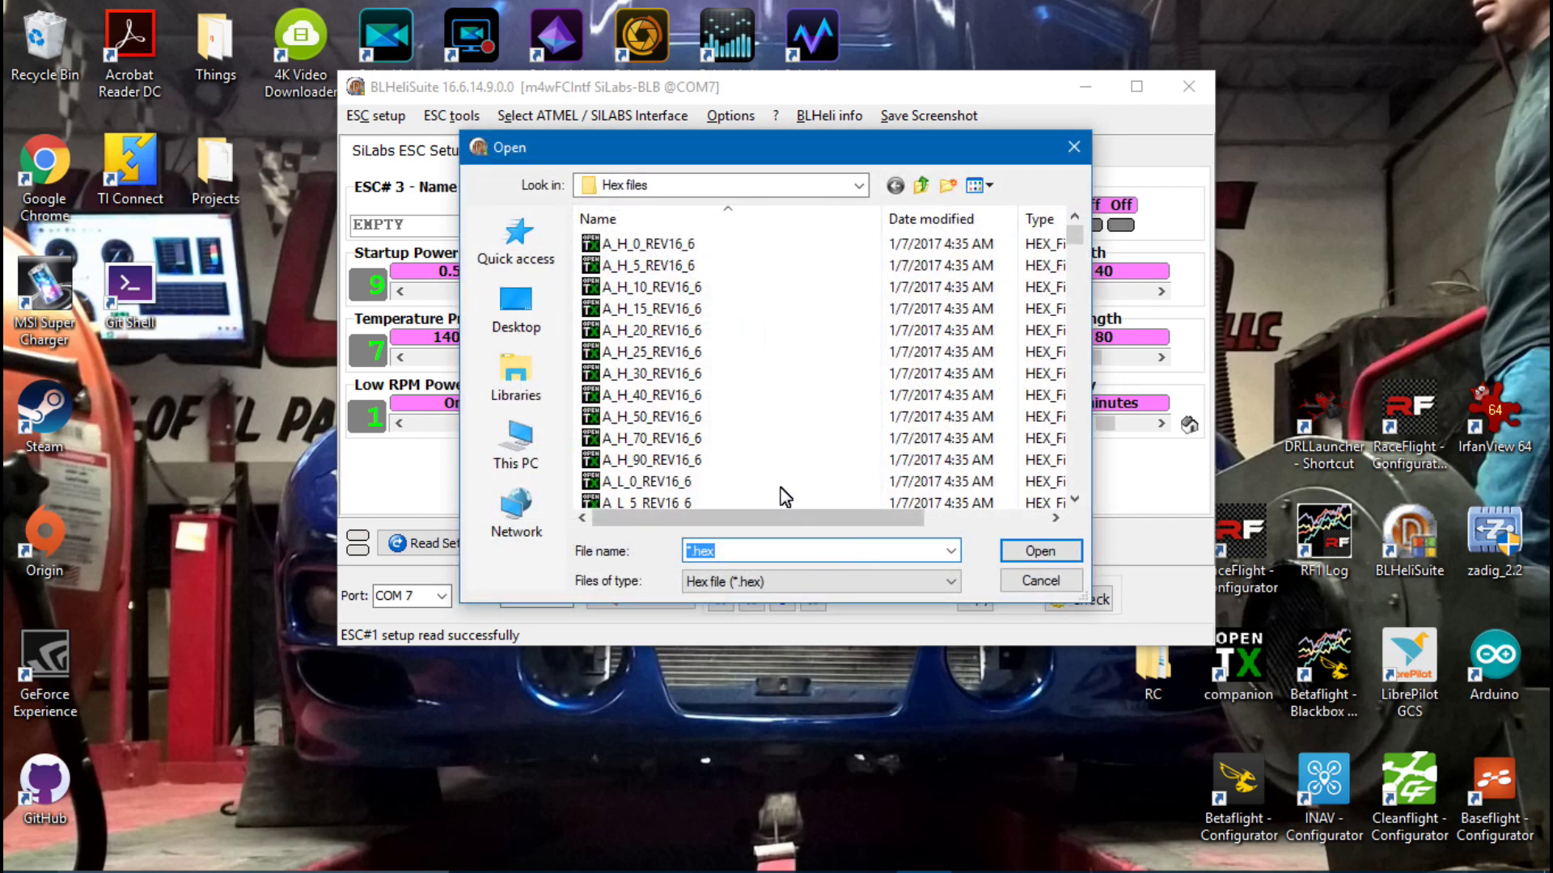
scroll(734, 378, down, 5)
scroll(734, 377, down, 5)
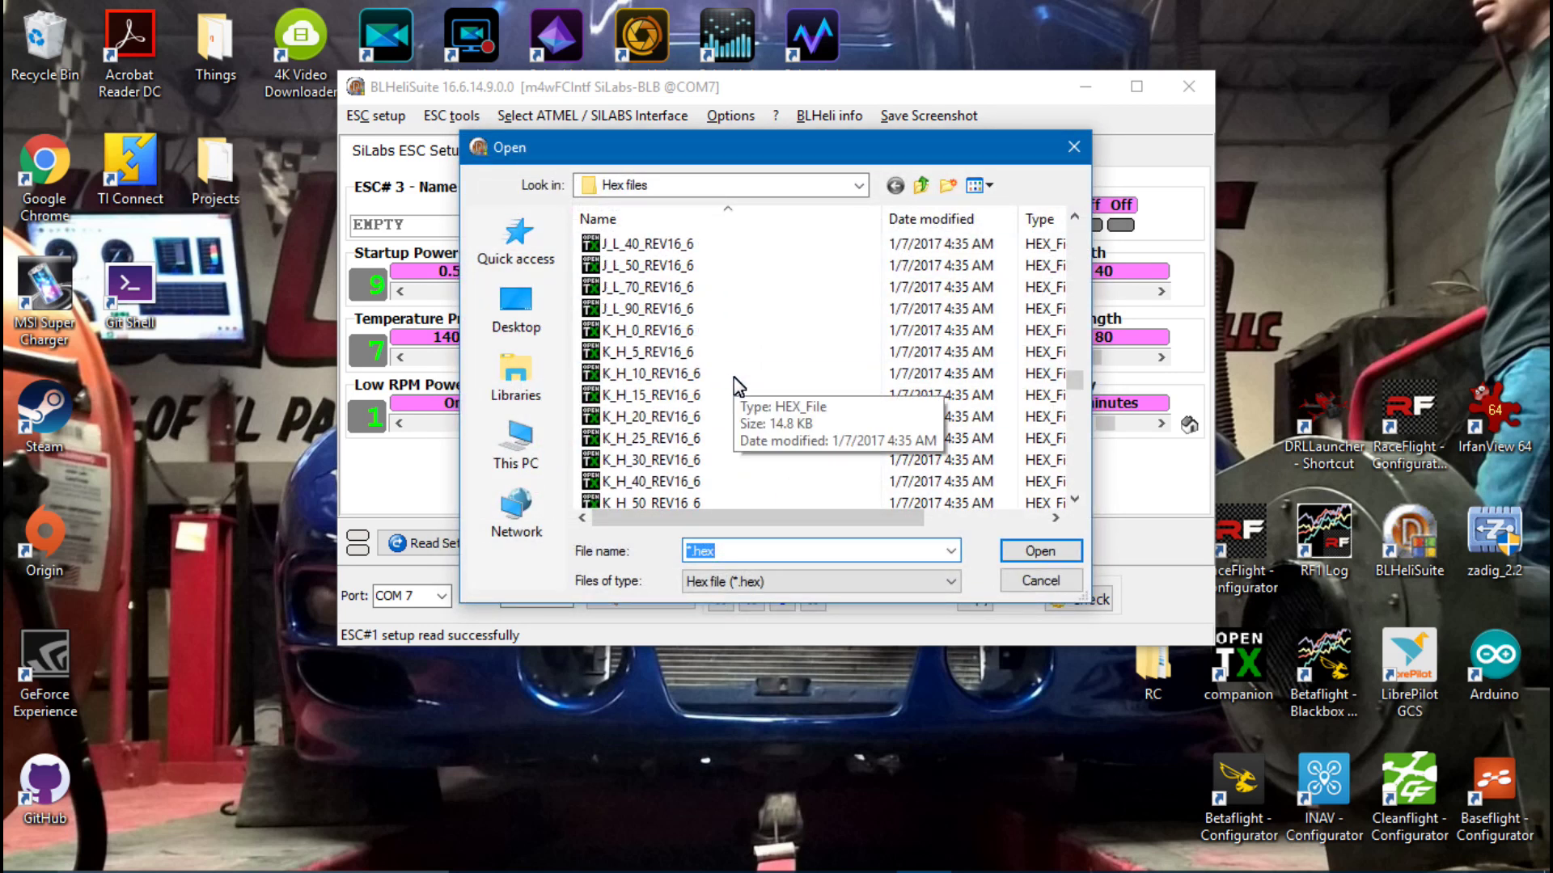
scroll(734, 386, up, 4)
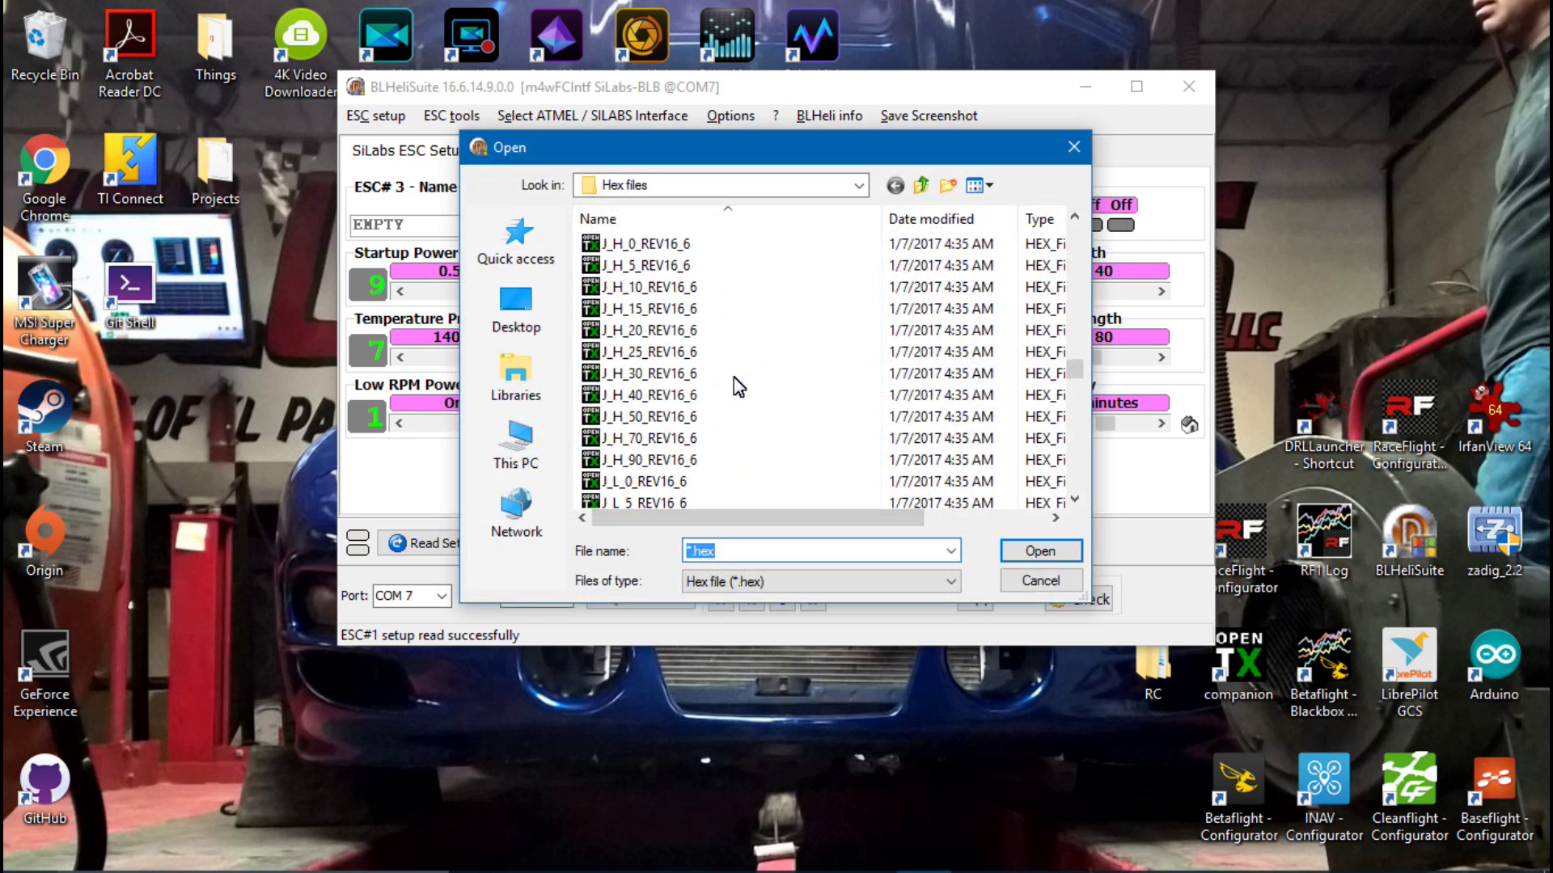
click(649, 461)
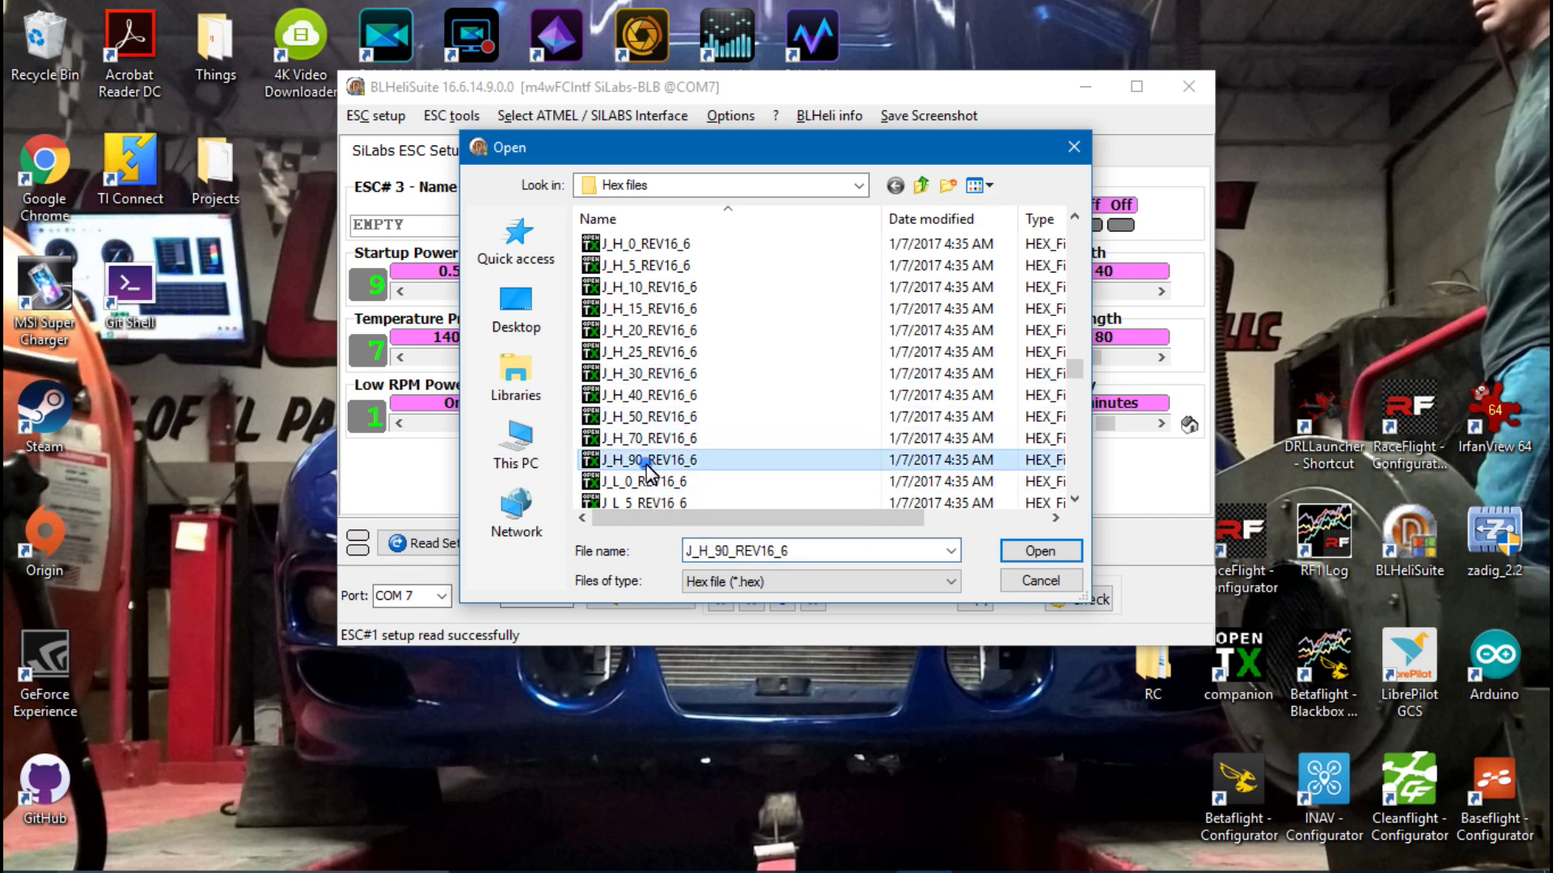
click(1040, 551)
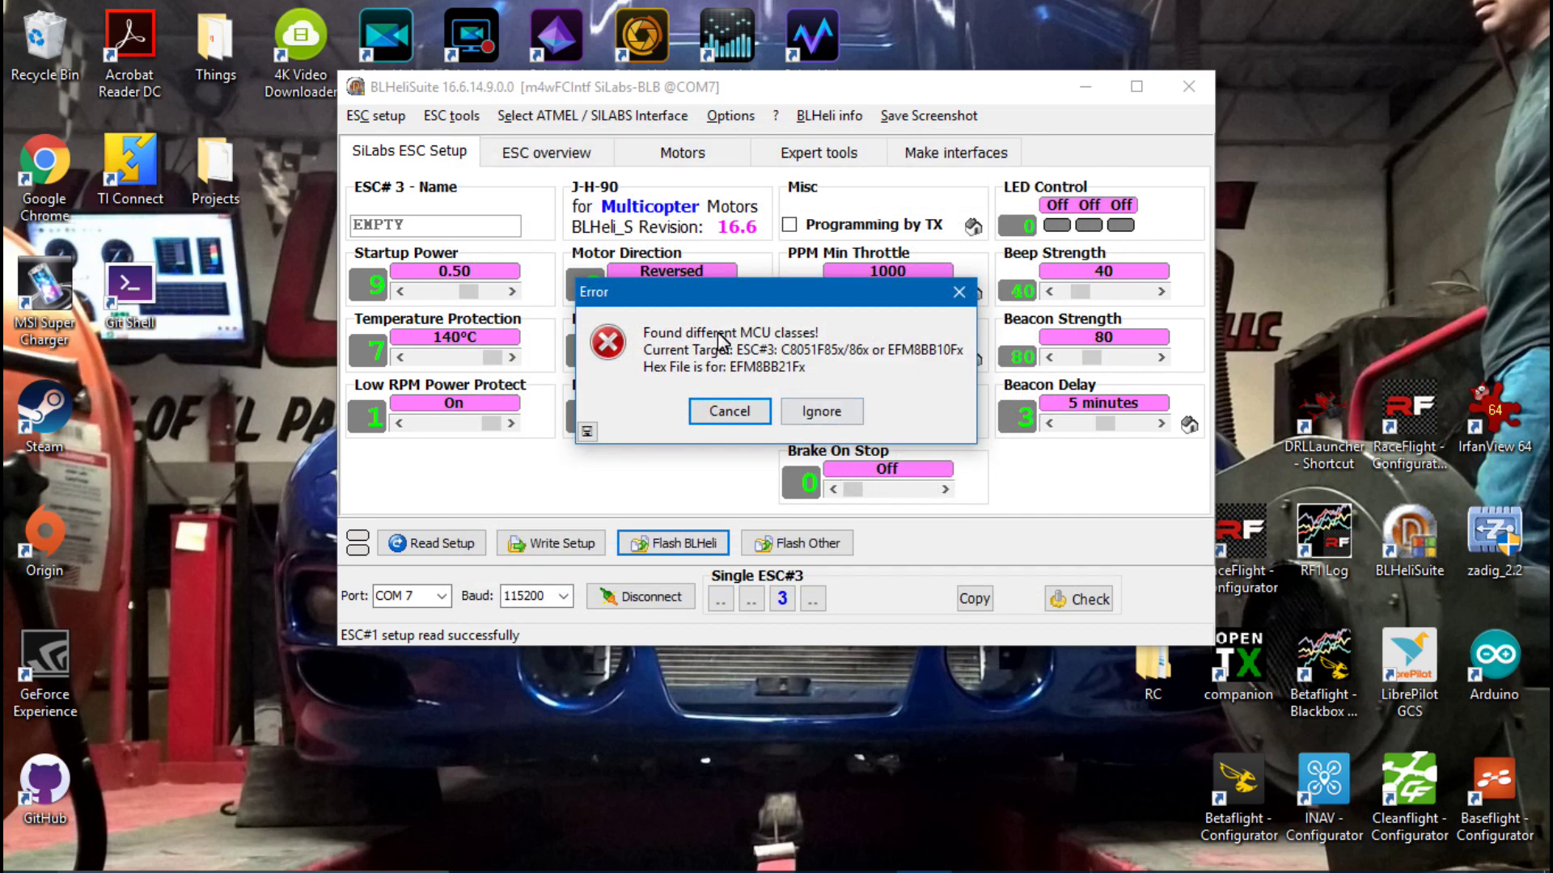
click(835, 419)
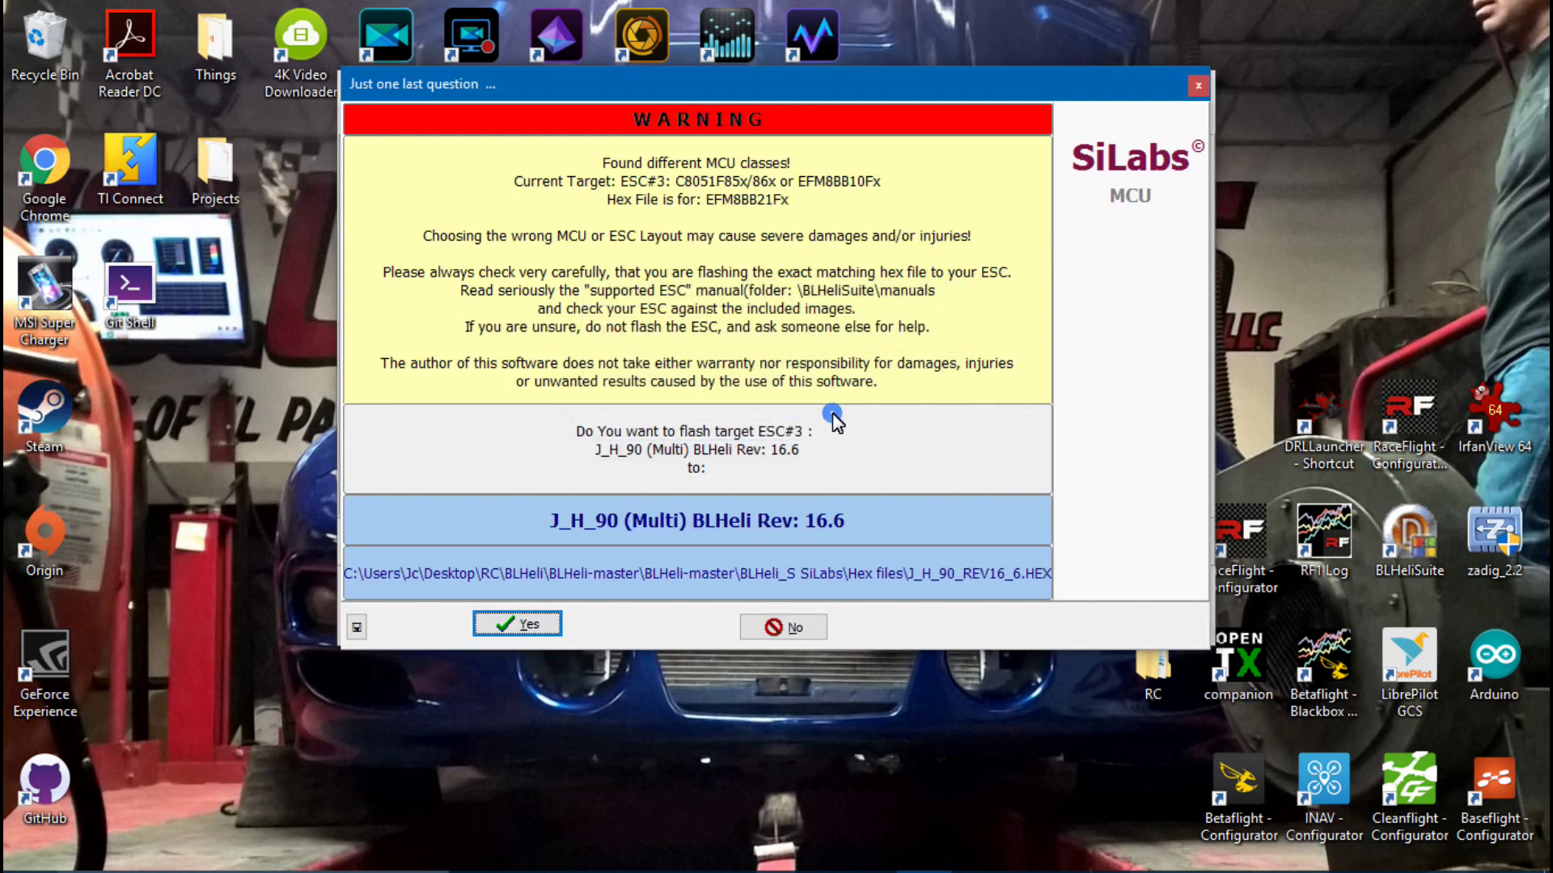
click(533, 634)
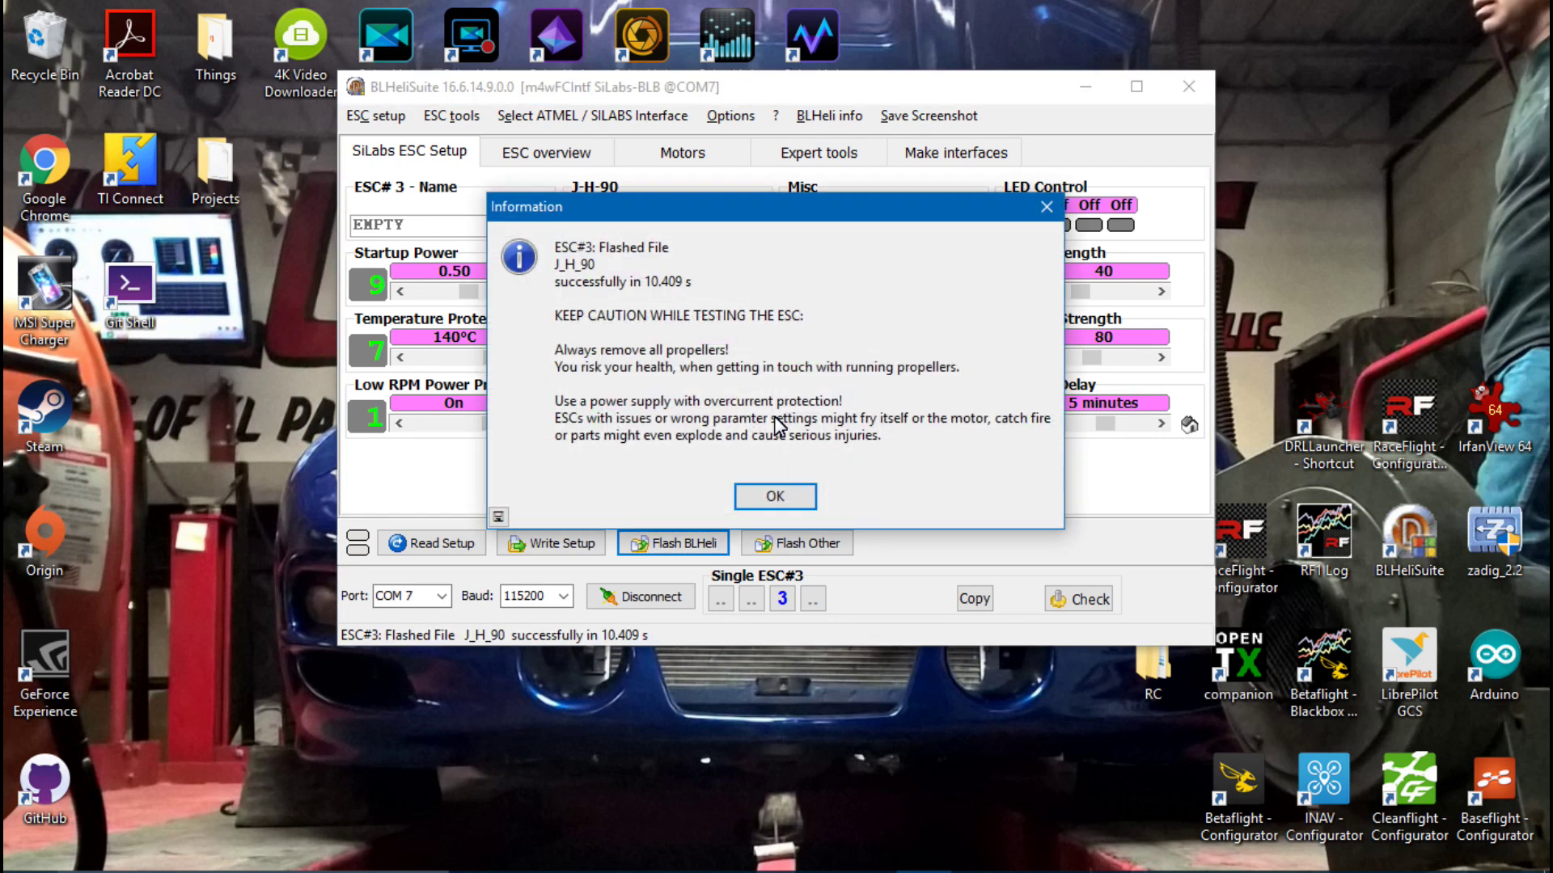
- Acknowledge the flash success, decline writing settings to ESC#3, and close the four-ESC list
click(774, 497)
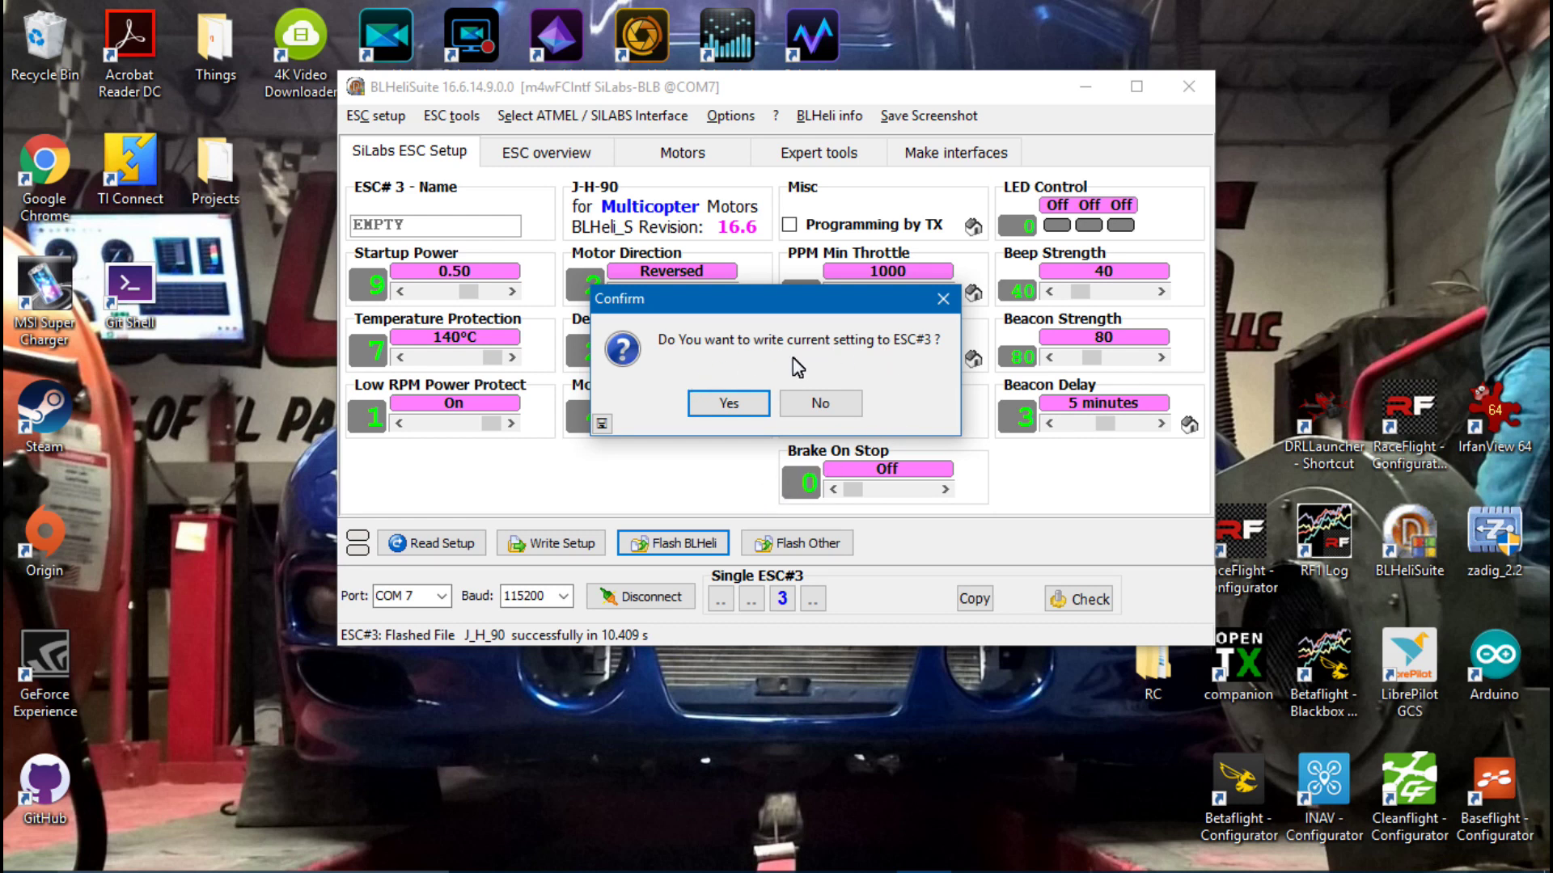
click(823, 404)
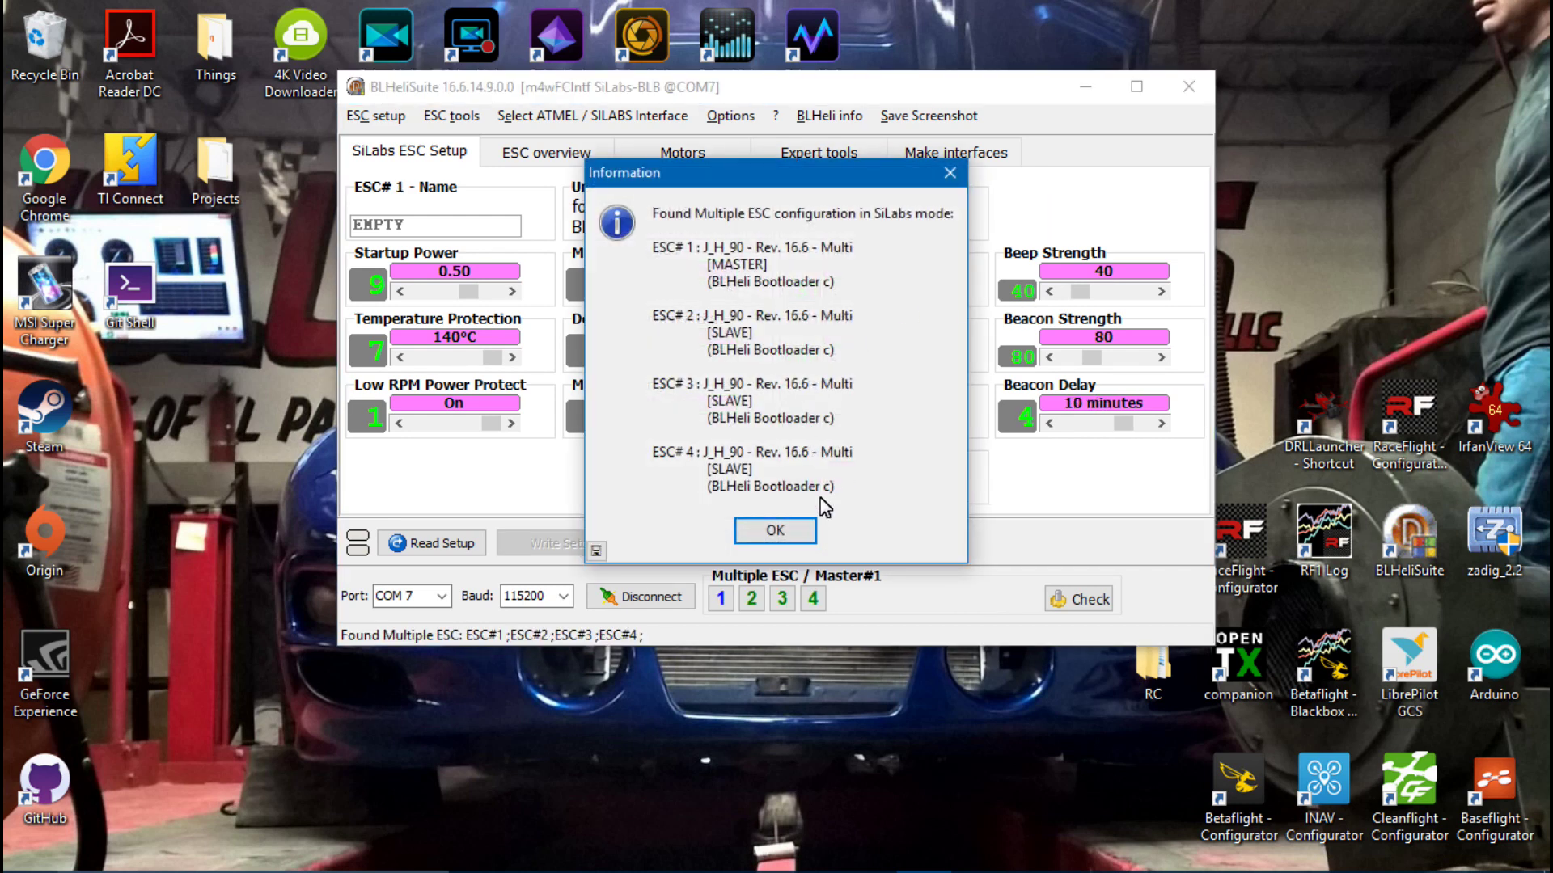
click(776, 531)
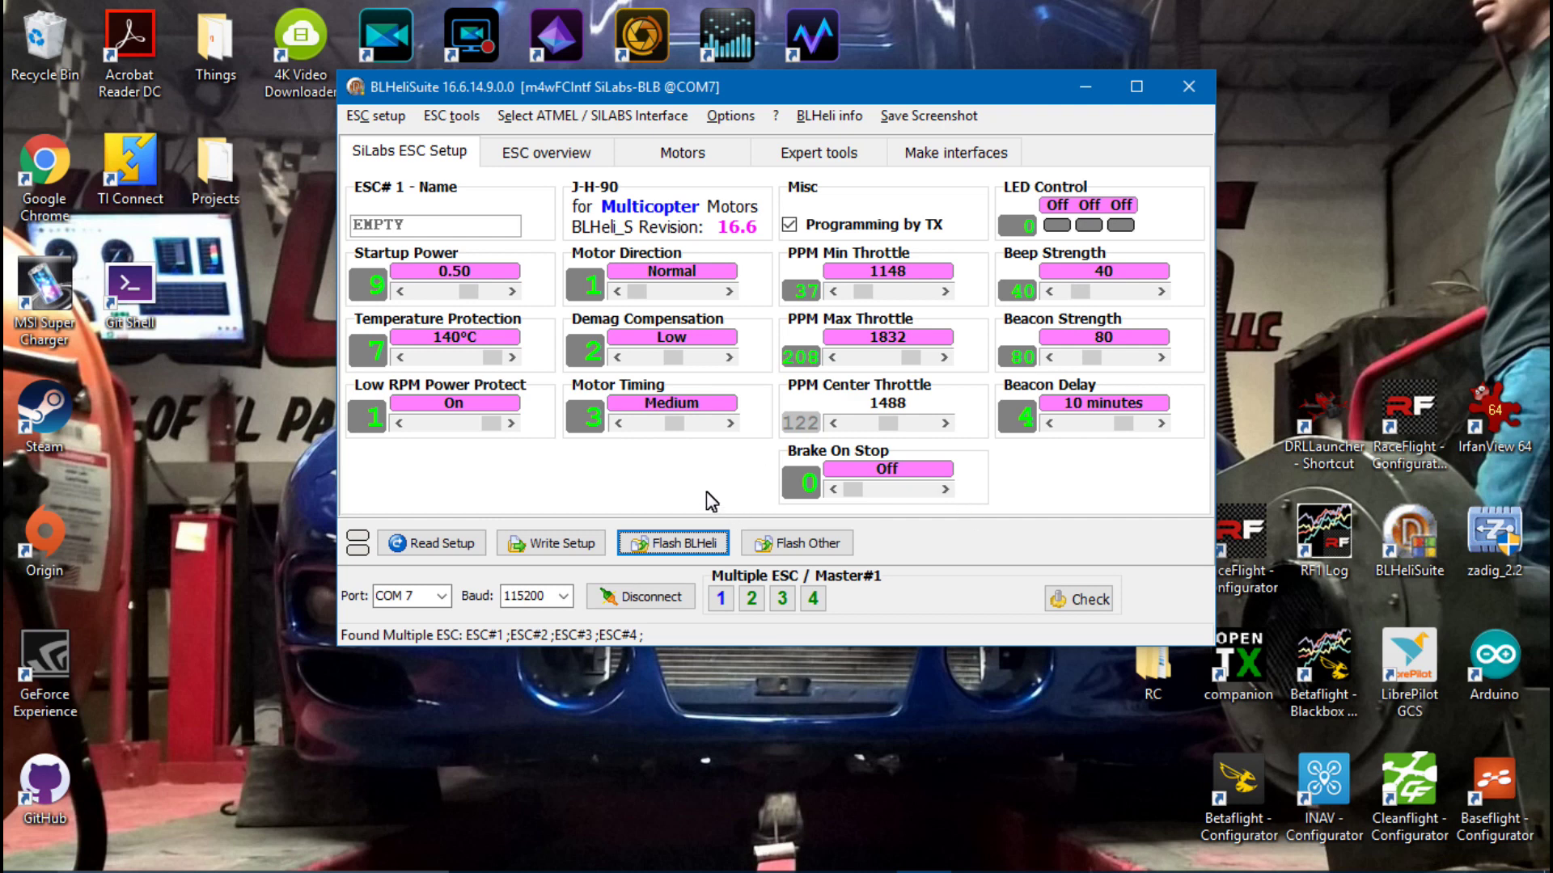